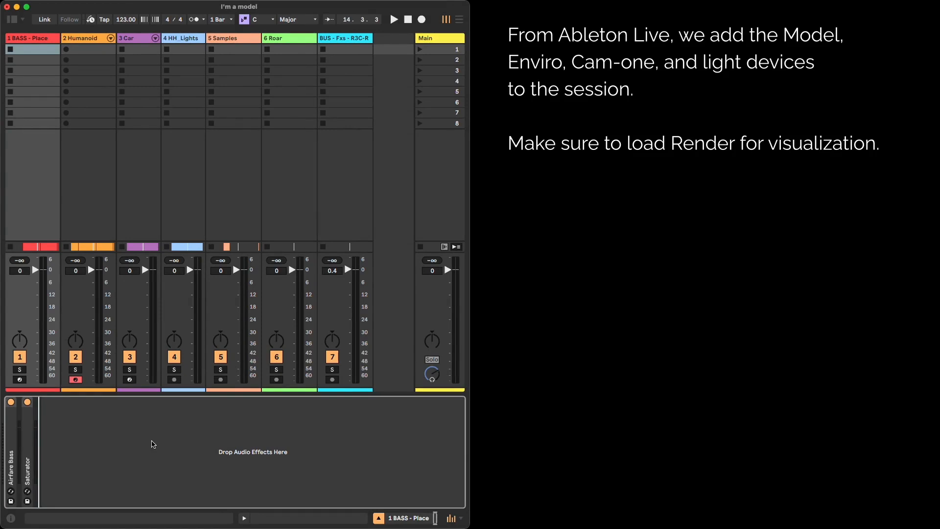
Find the T3X2R_model v2.81 device in the browser and load it on the 1 BASS - Place track.
key("super+f")
type("model v")
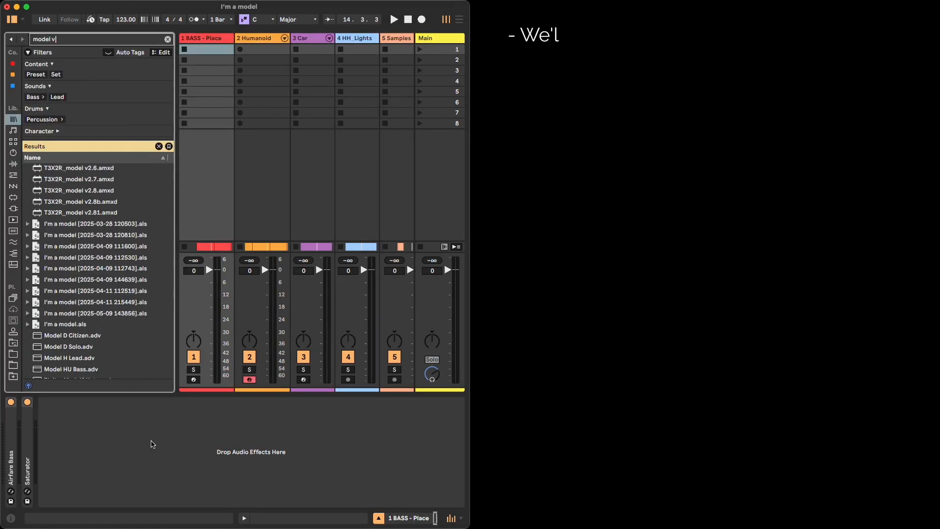
type("2")
key("Down")
key("Down")
key("Down")
key("Down")
key("Down")
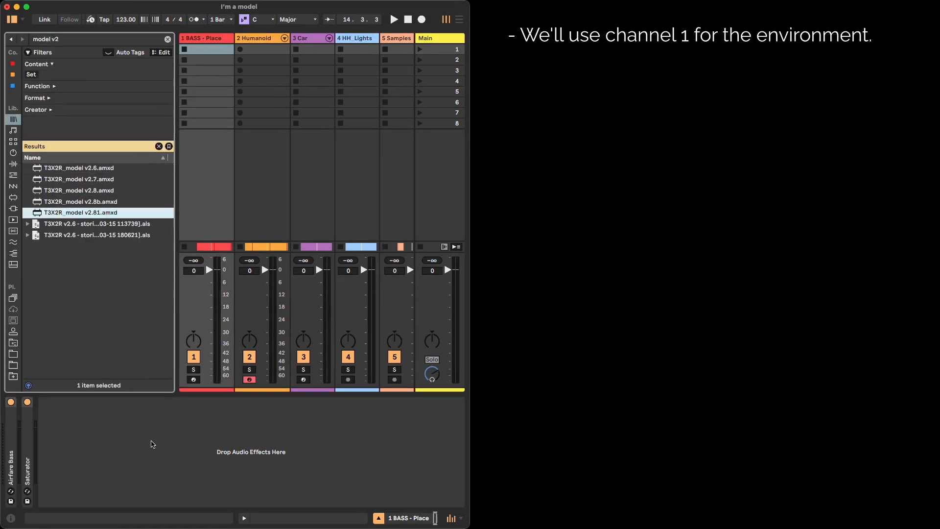
key("Return")
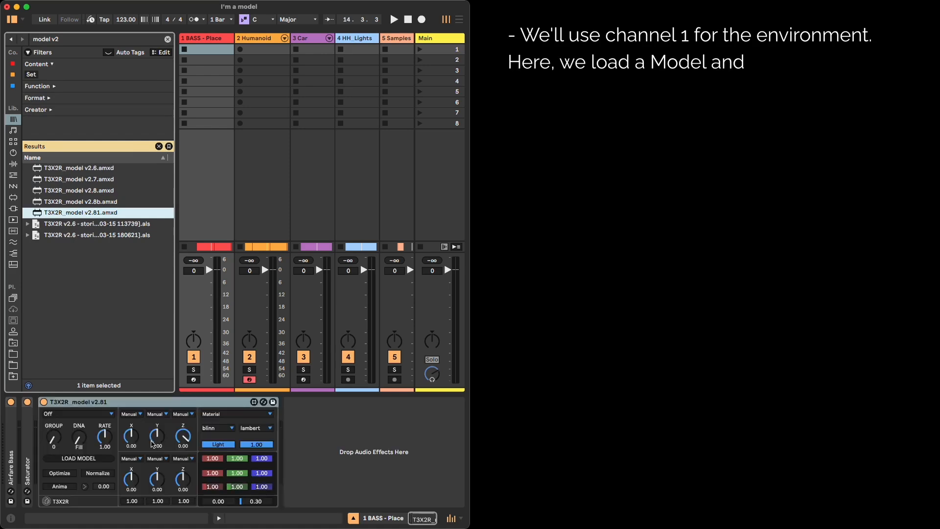
Find the T3X2R_enviro v2.81 device and load it after the model device on the 1 BASS - Place track.
key("super+f")
type("envi")
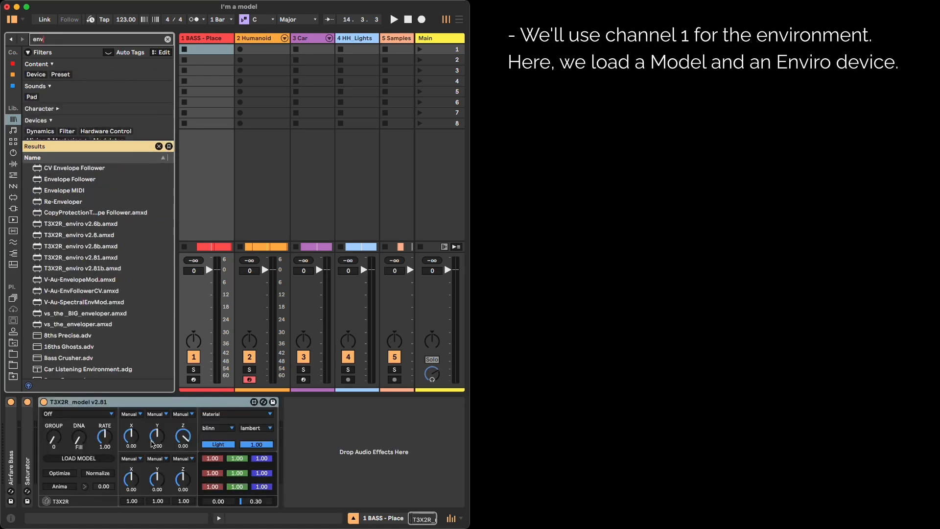
key("Down")
key("Down")
key("Down")
key("Down")
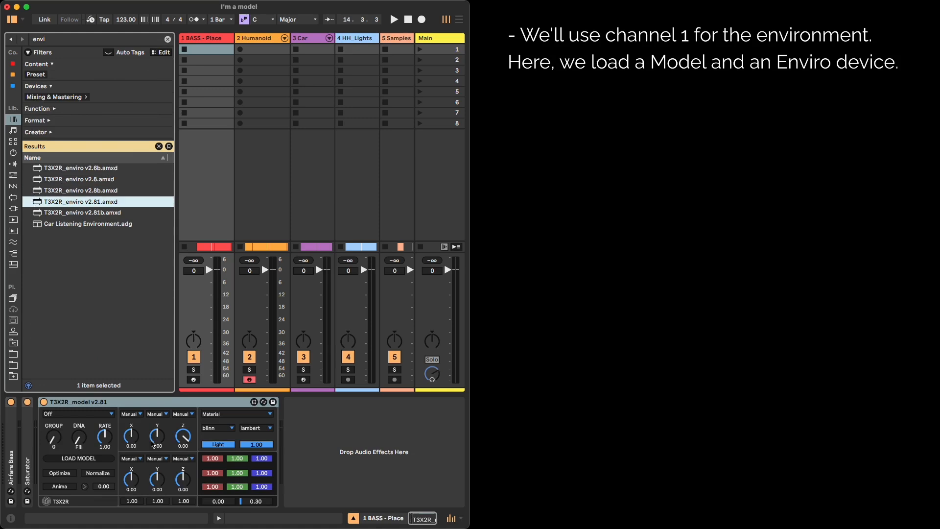
key("Return")
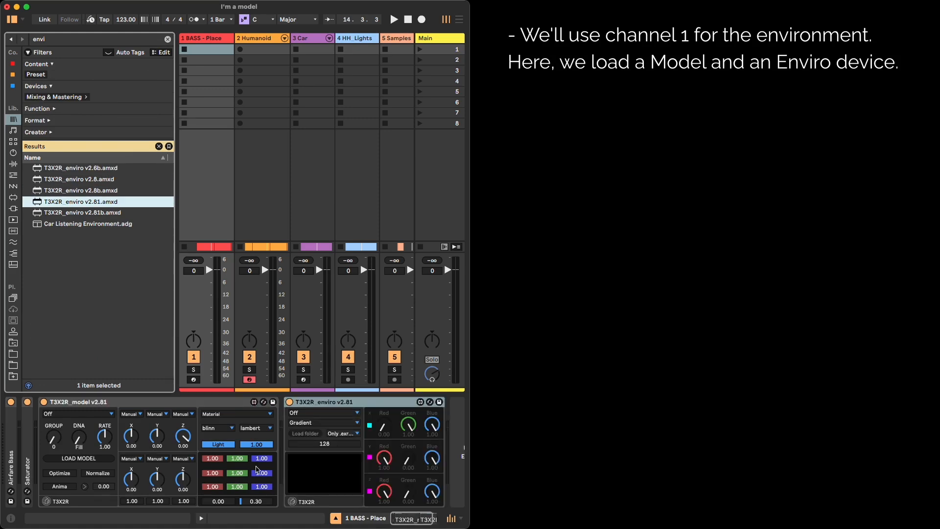
Load a T3X2R_model v2.81 device on the 2 Humanoid track.
left_click(248, 38)
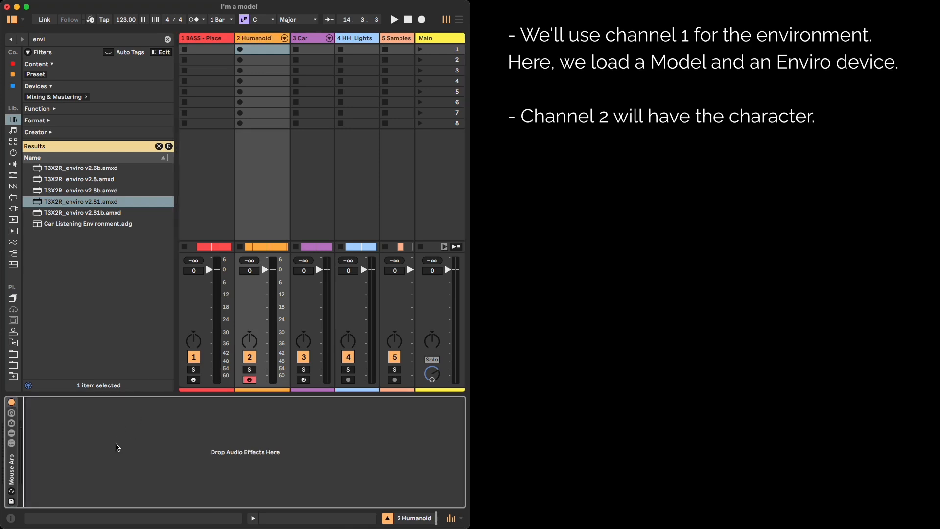
key("super+f")
type("model v")
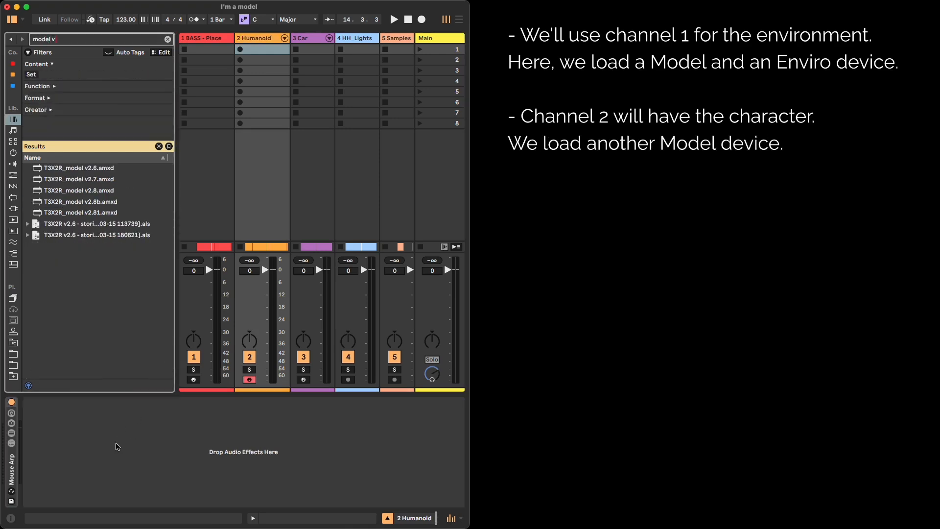
key("Down")
key("Down")
key("Down")
key("Down")
key("Down")
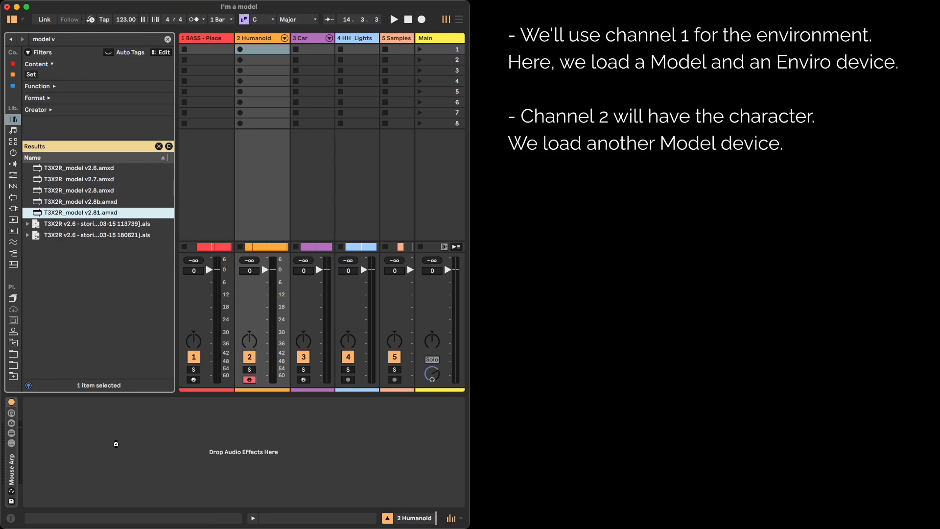
key("Return")
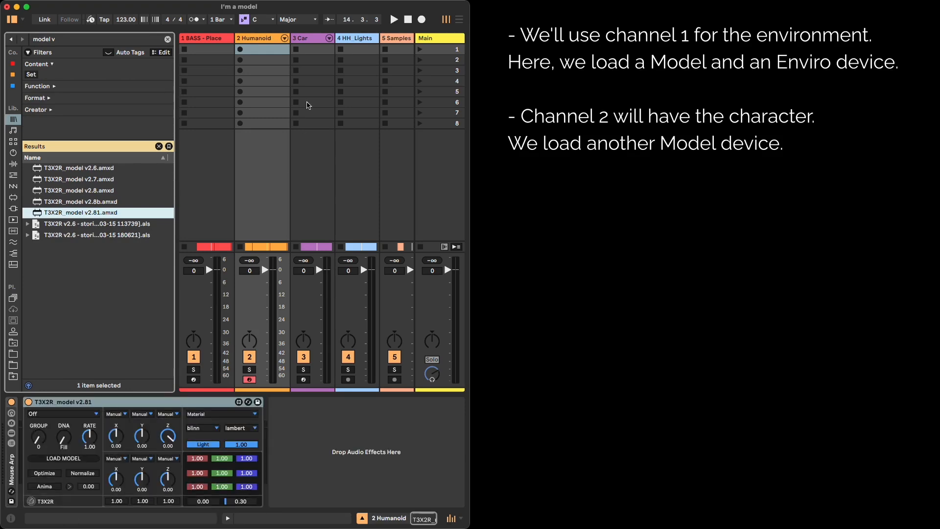
Add a T3X2R_model v2.81 device to the end of the 3 Car track's device chain.
left_click(302, 40)
left_click(100, 212)
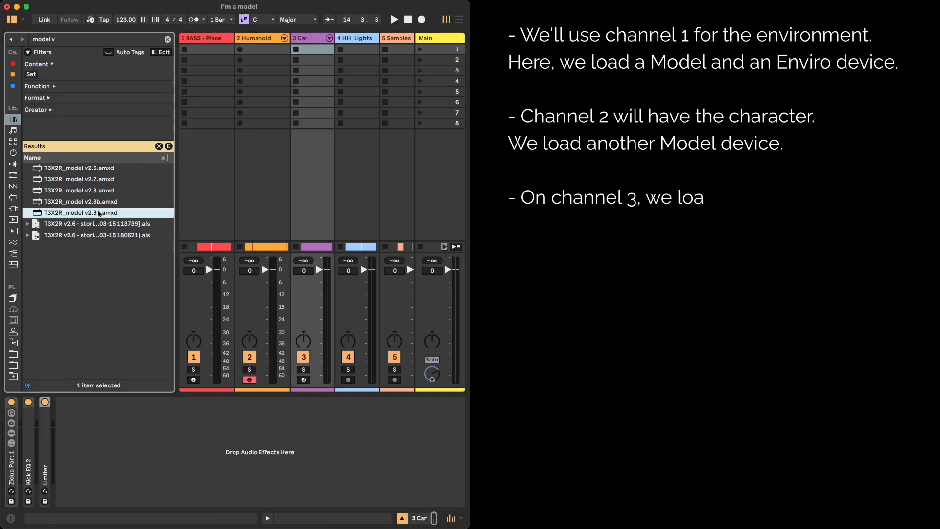
left_click_drag(82, 212, 150, 451)
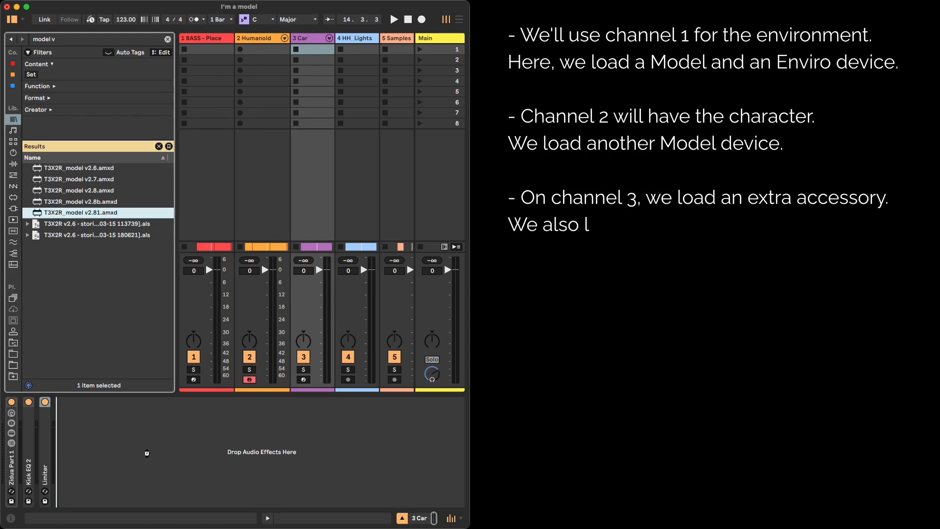
Find the T3X2R_light v2.81 device and load it on the 4 HH_Lights track.
left_click(361, 41)
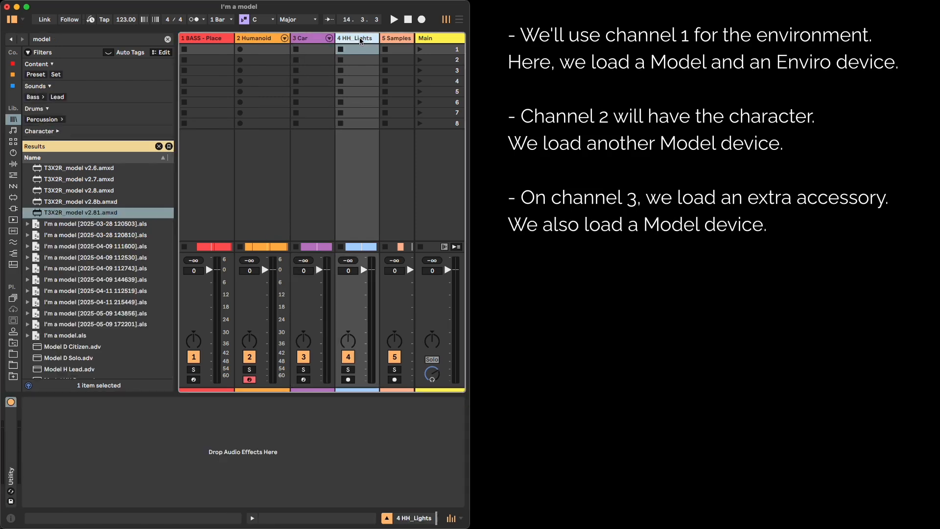
key("super+f")
type("ligh")
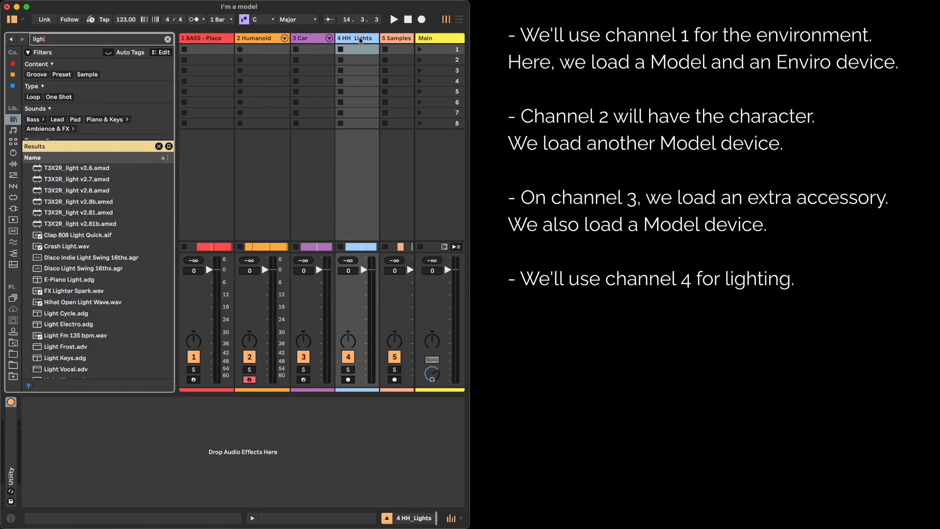
key("Down")
key("Down")
key("Down")
key("Down")
key("Down")
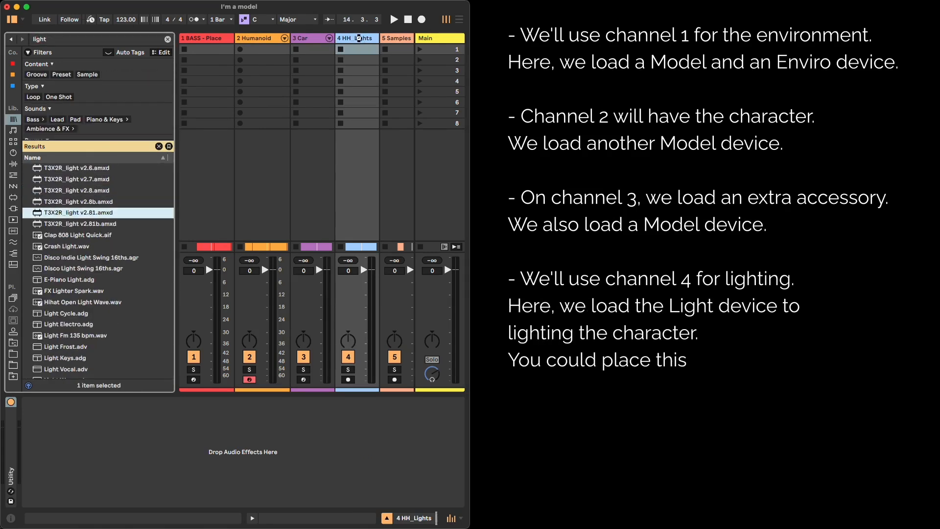
key("Return")
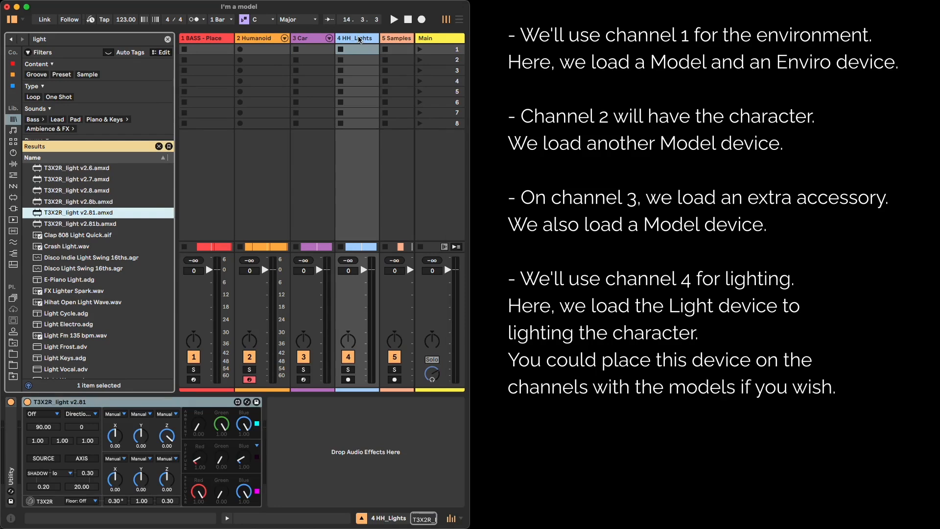
left_click(355, 420)
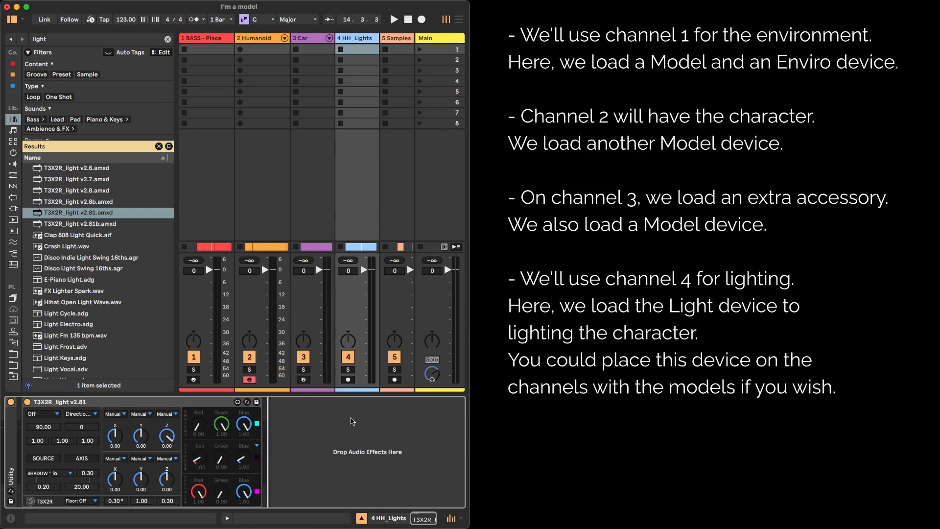
Find the T3X2R_render v2.81 device and load it on the BUS - Fxs - R3C-Render track.
left_click(346, 38)
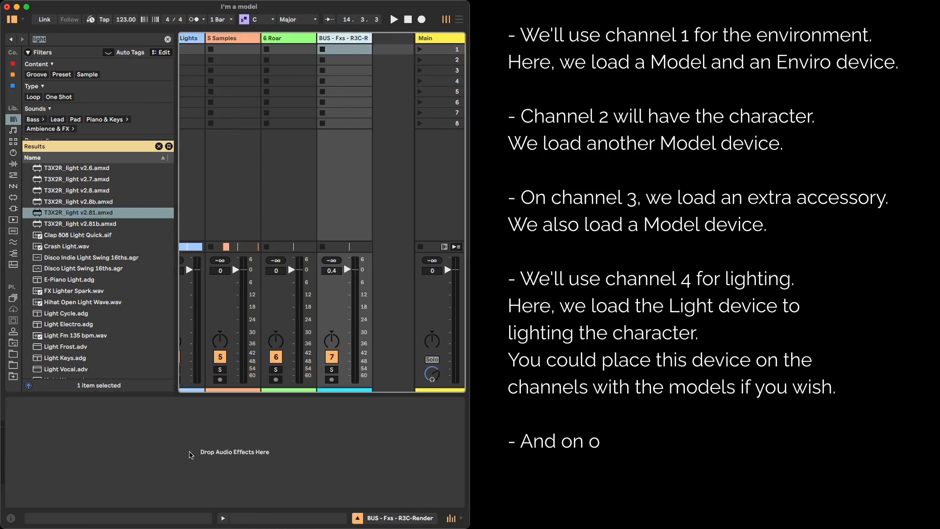
left_click(189, 463)
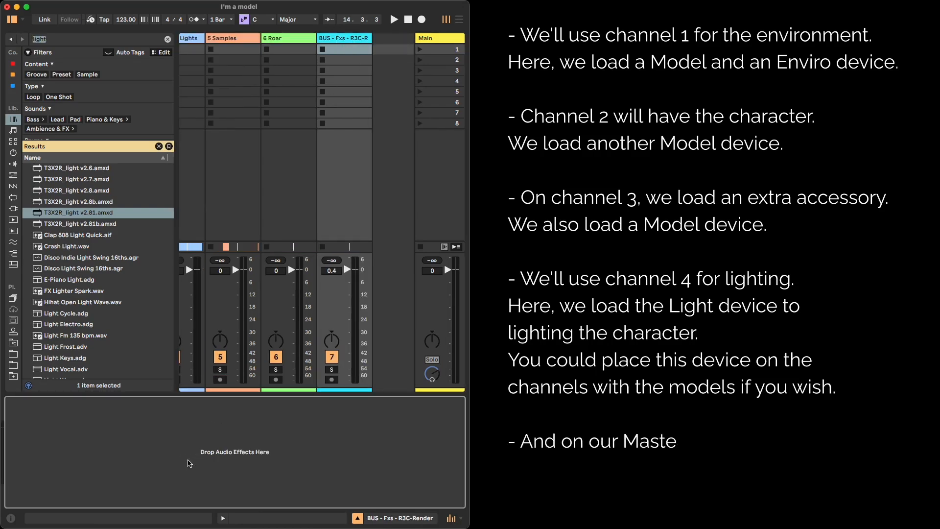
key("super+f")
type("render")
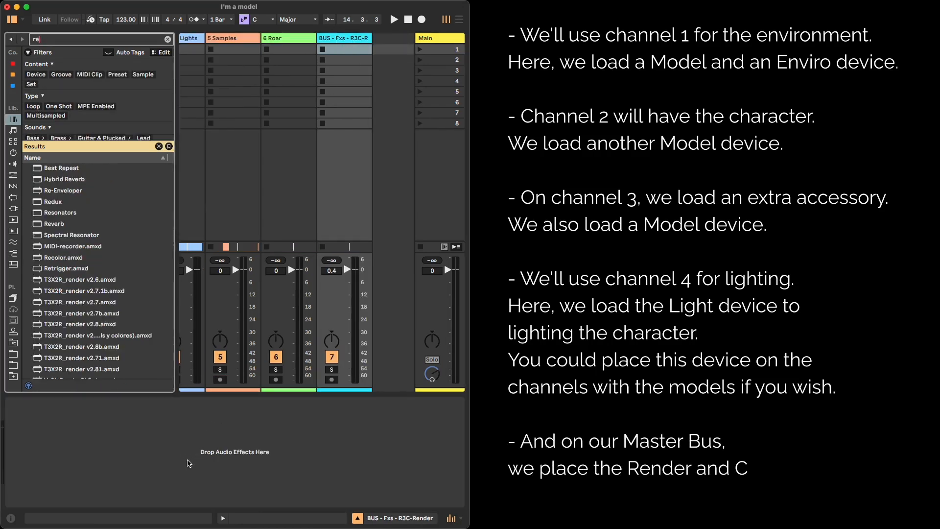
key("Down")
key("Down")
key("Down")
key("Down")
key("Down")
key("Down")
key("Down")
key("Down")
key("Down")
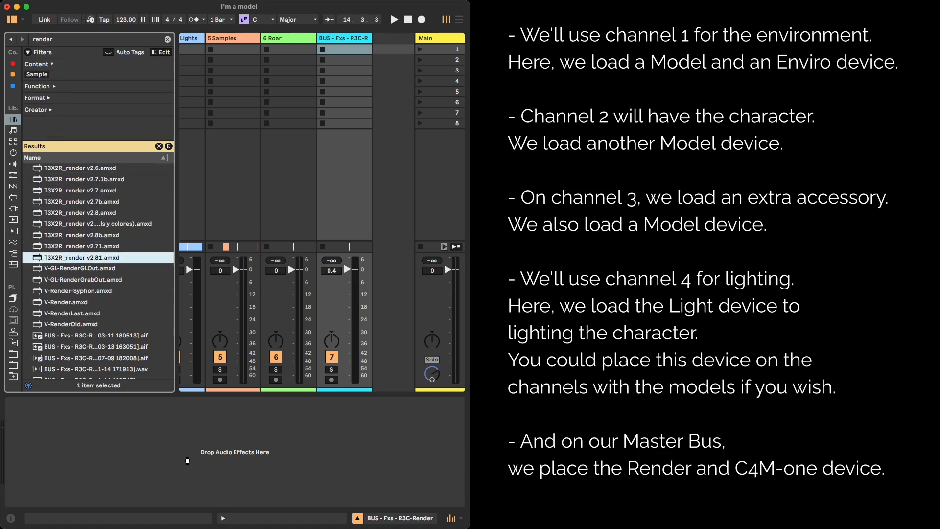
key("Return")
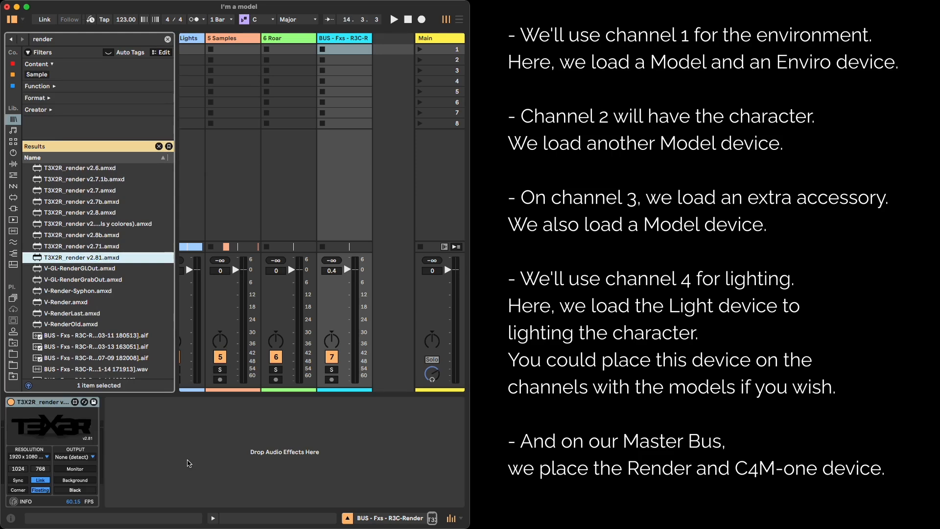
Find the T3X2R_c4m-one v2.8 device and add it after the render device on the BUS track.
key("super+f")
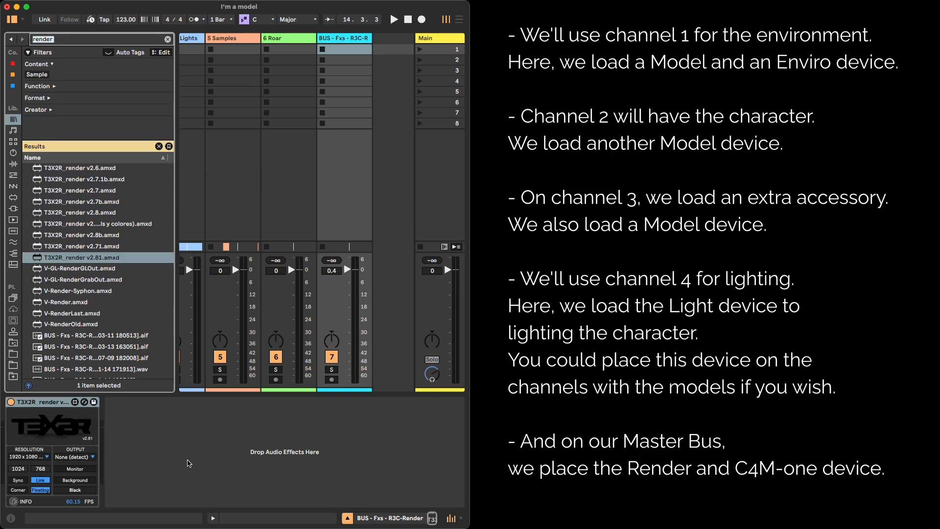
type("c4m-on")
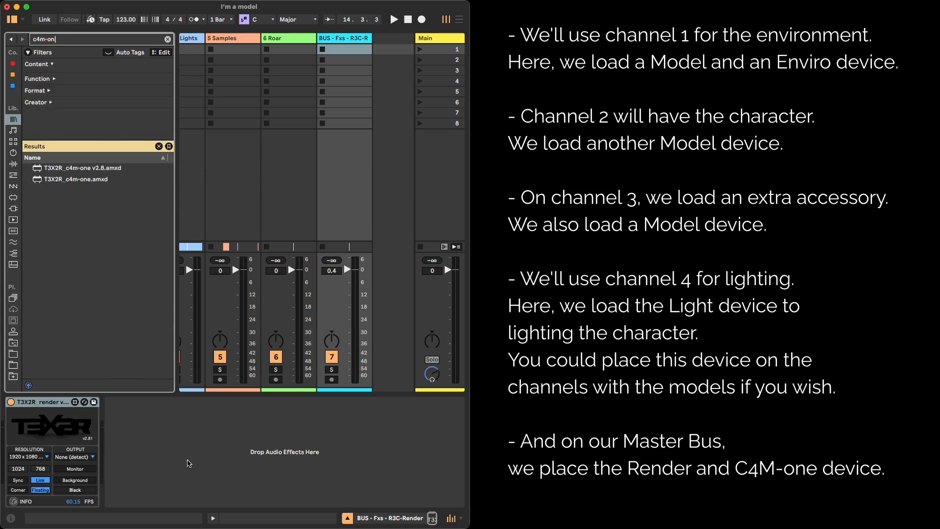
key("Down")
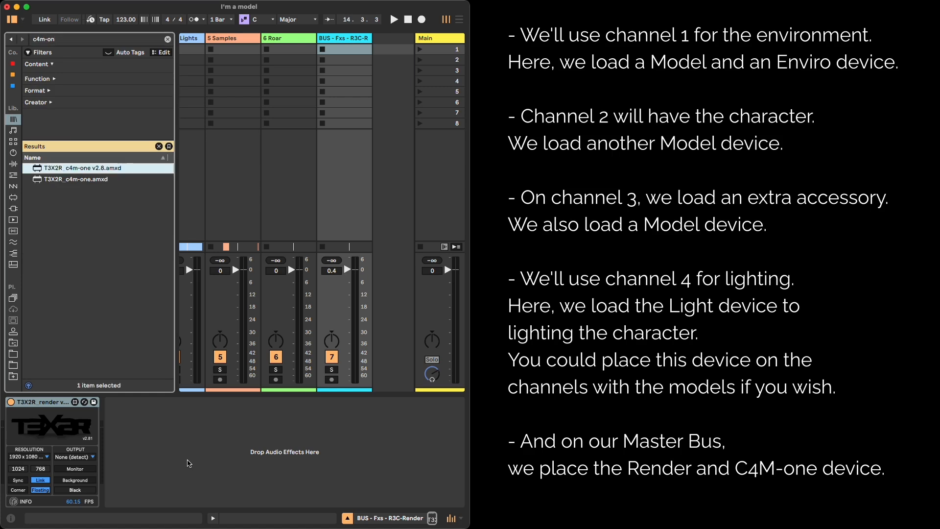
left_click_drag(190, 458, 187, 464)
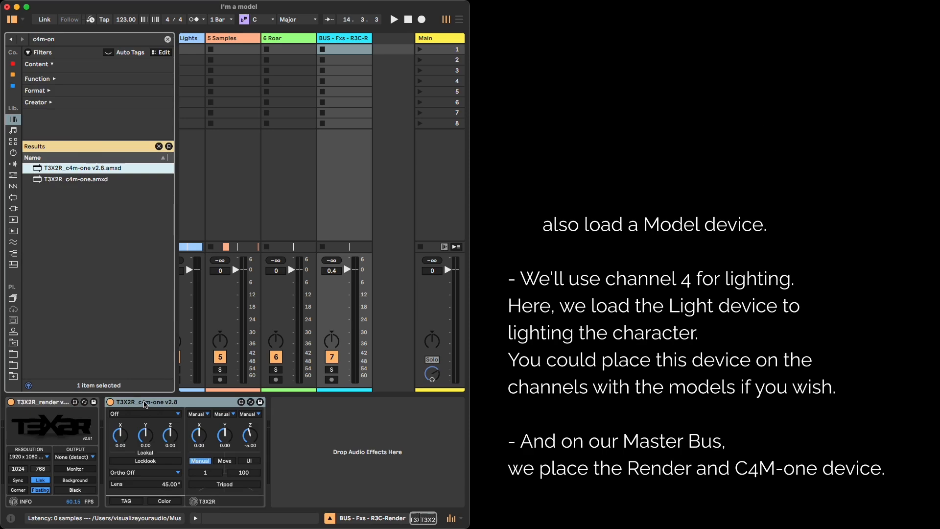
left_click(144, 404)
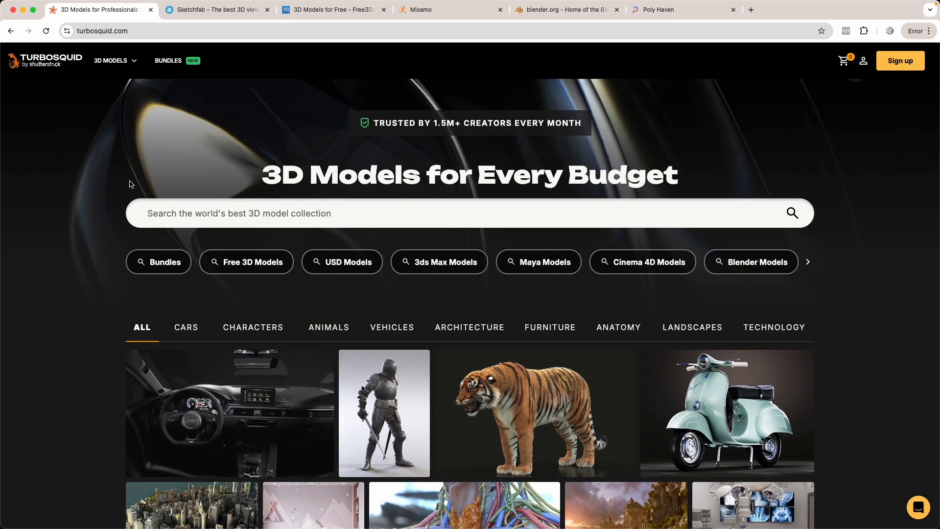
View the Sketchfab, Free3D, Mixamo, blender.org and Poly Haven home pages as sources of 3D assets.
left_click(200, 14)
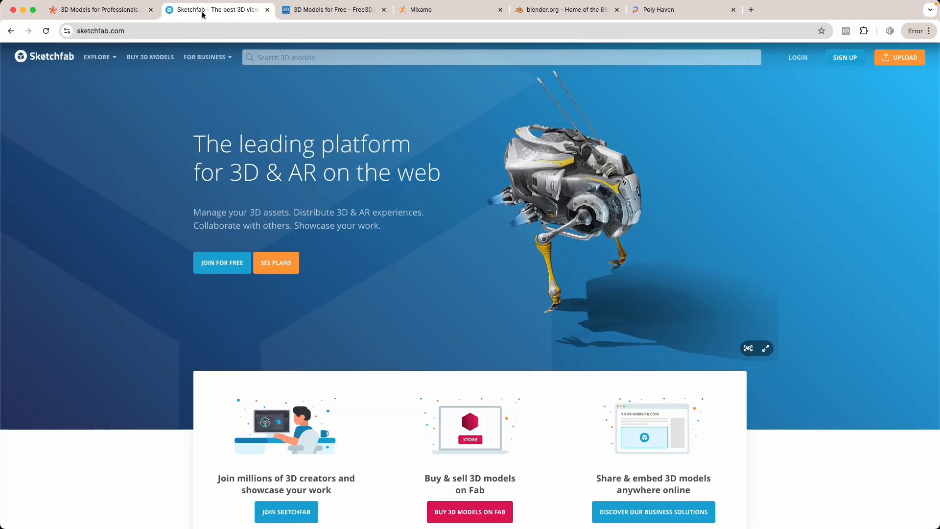
left_click(304, 14)
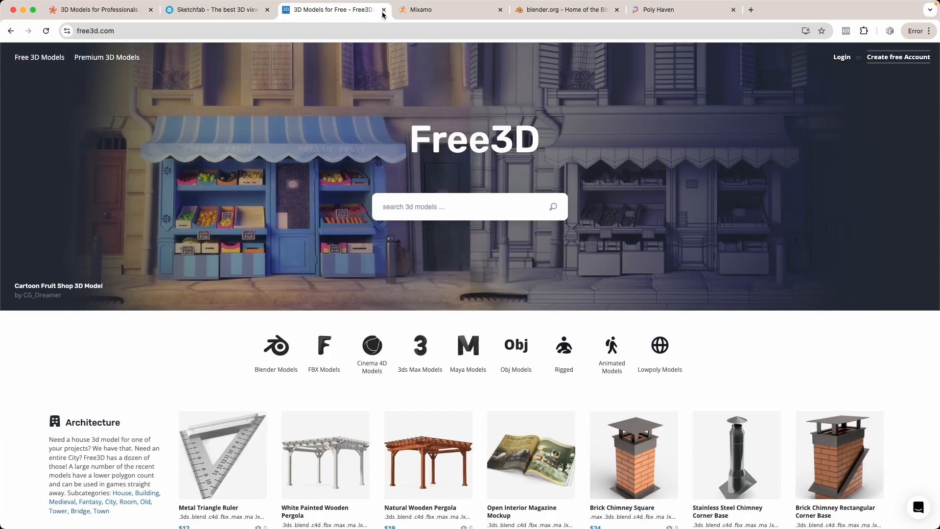
left_click(417, 11)
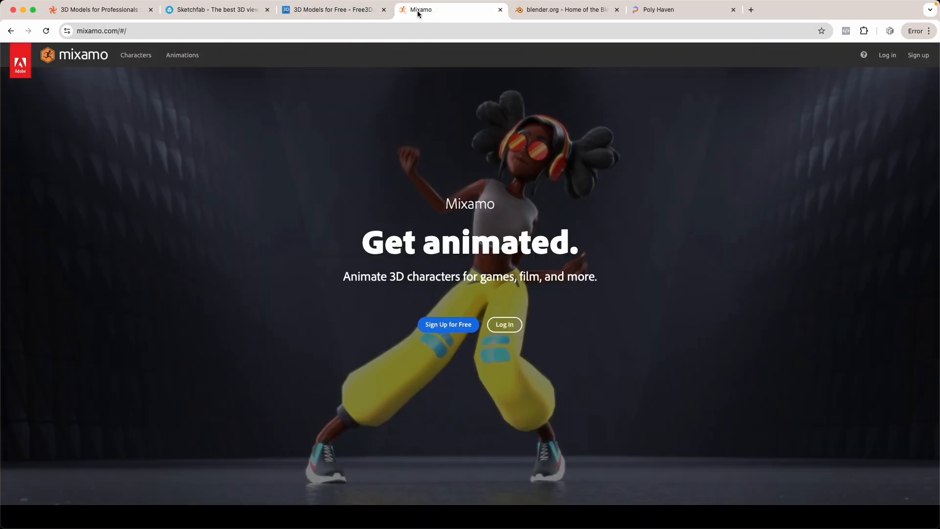
left_click(543, 14)
left_click(667, 11)
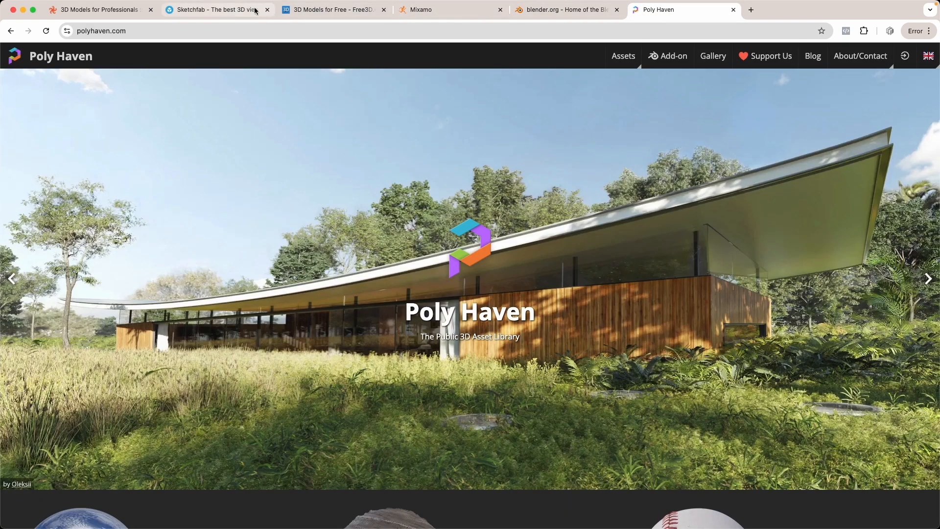
Search TurboSquid for GLTF models and browse through the results.
left_click(112, 10)
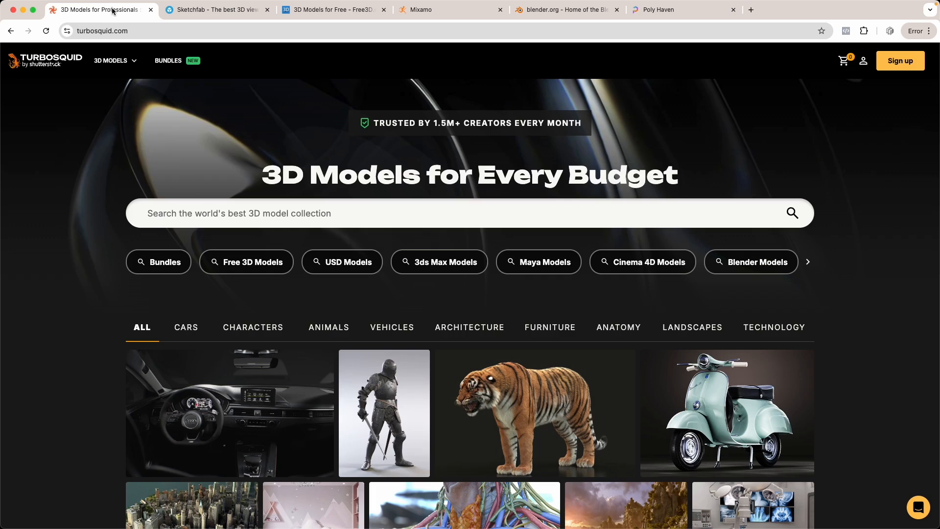
mouse_move(110, 60)
type("GLTF")
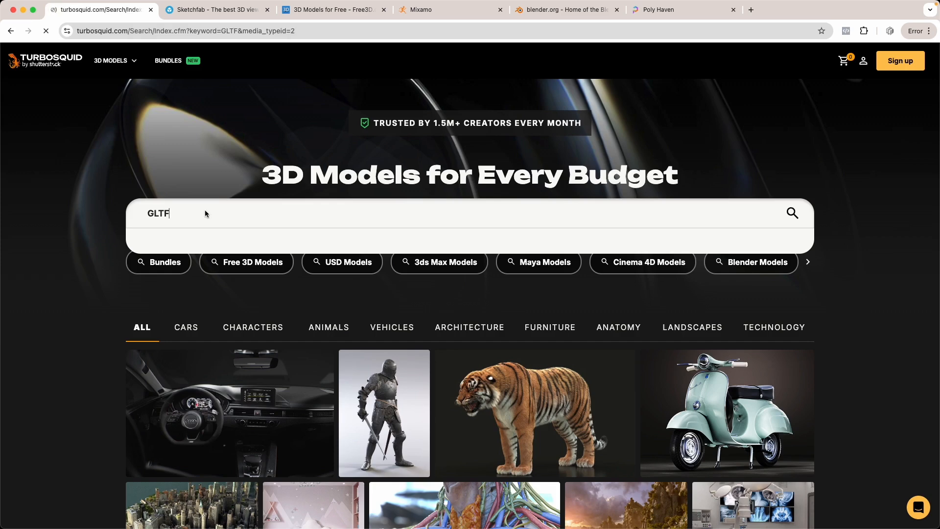
scroll(206, 219, "down", 12)
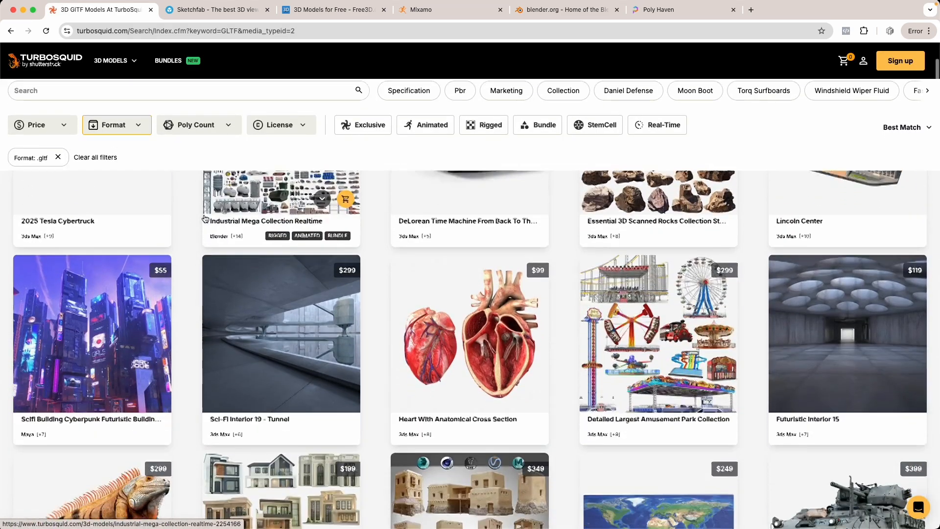
scroll(205, 218, "down", 8)
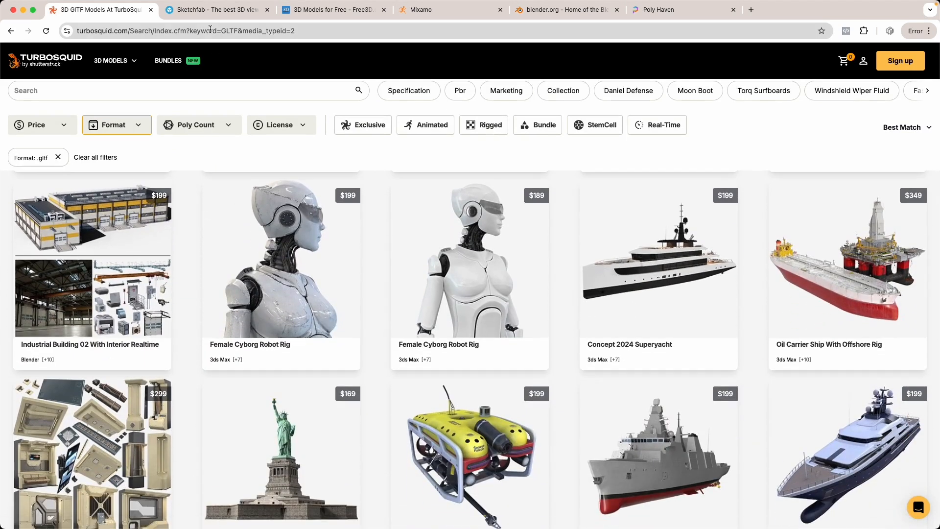
Browse Sketchfab's Characters & Creatures category and the model listings on the Free3D home page.
left_click(206, 10)
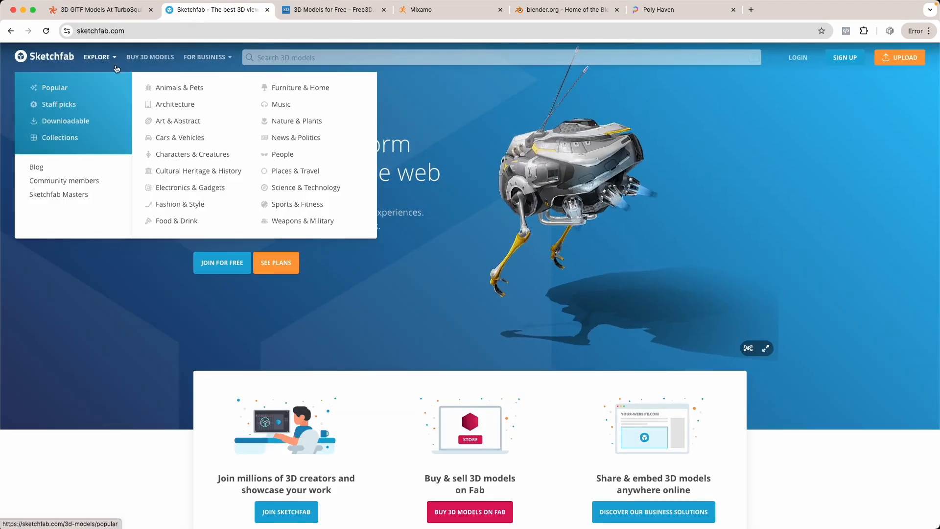
left_click(186, 154)
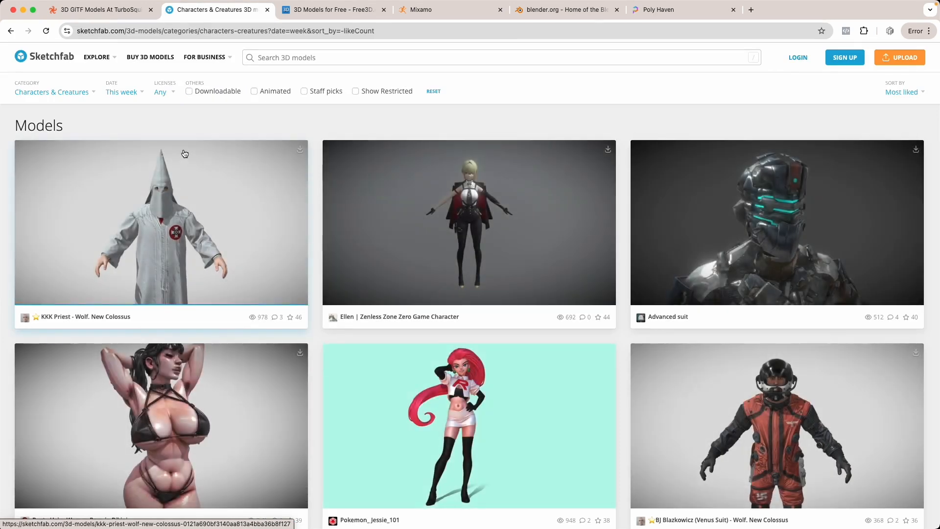
scroll(184, 155, "down", 15)
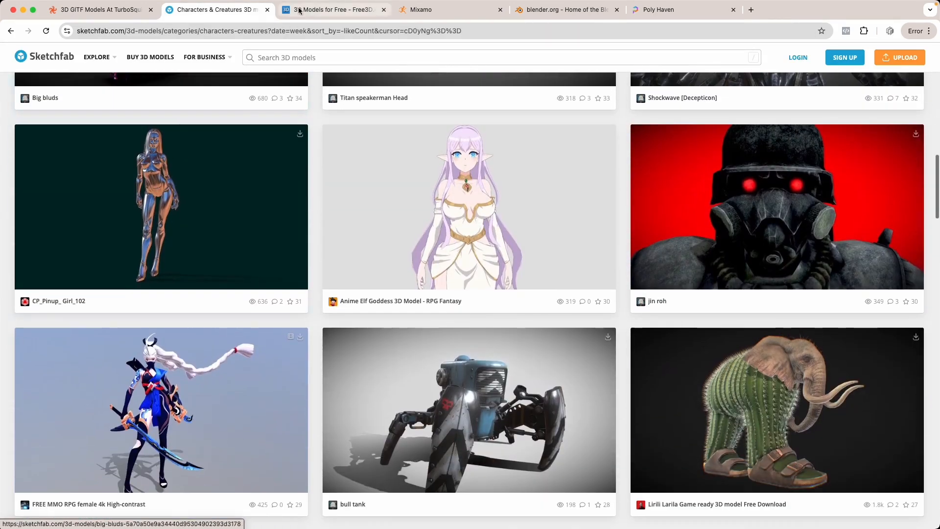
left_click(305, 9)
scroll(296, 106, "down", 17)
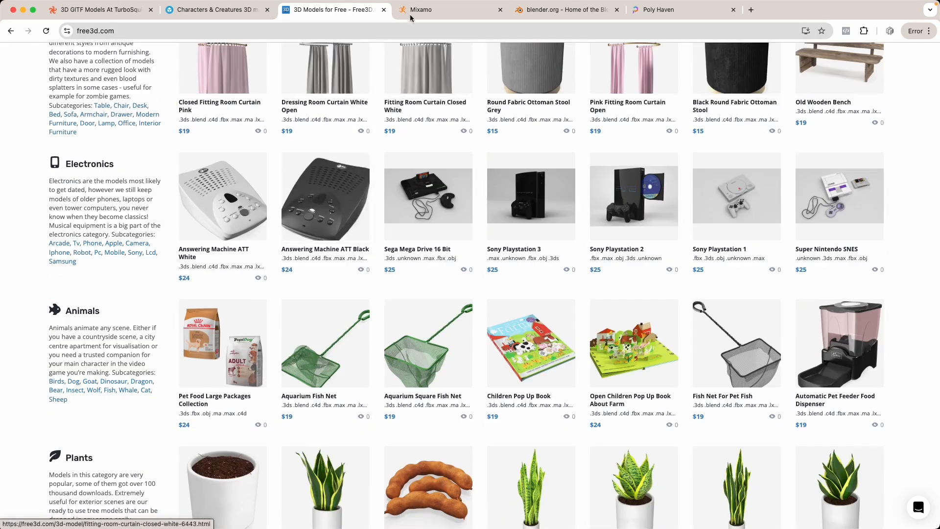
Browse the Mixamo character library and preview the Dying animation on the James character.
left_click(434, 11)
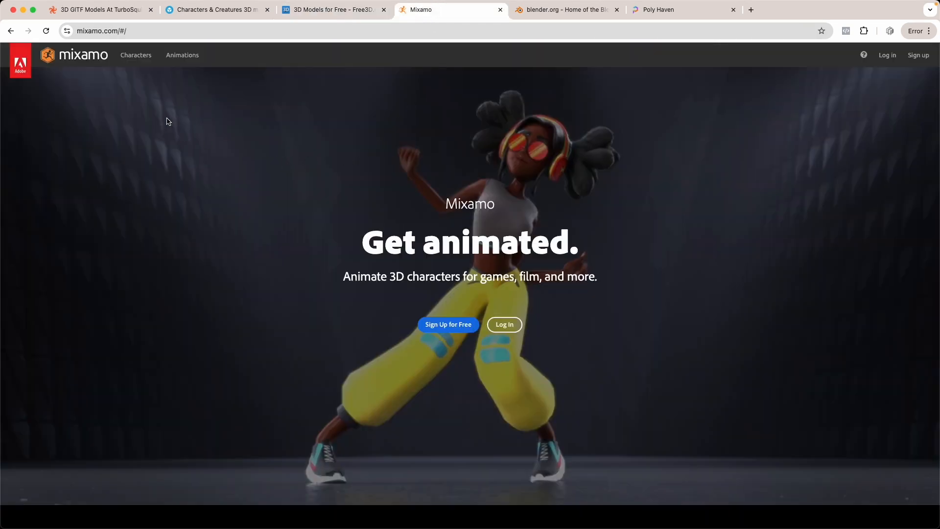
left_click(136, 58)
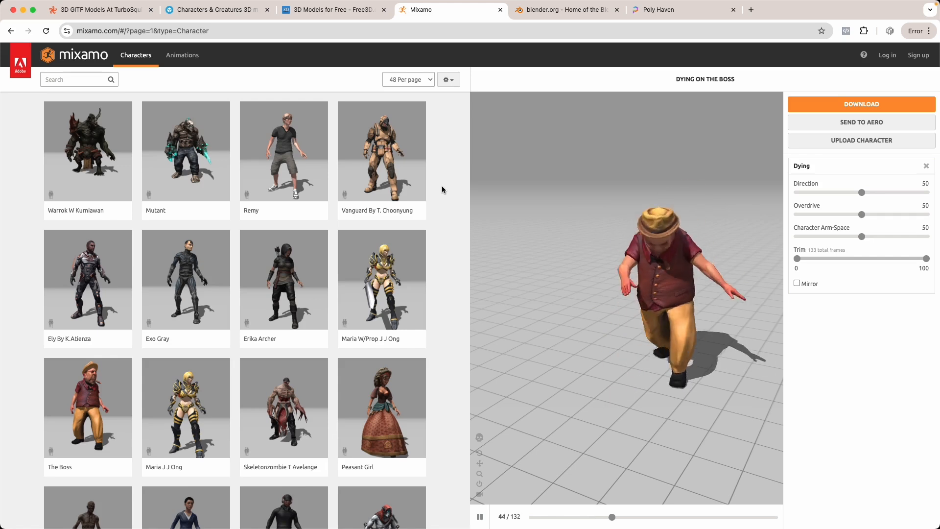
scroll(442, 190, "down", 2)
scroll(442, 190, "down", 1)
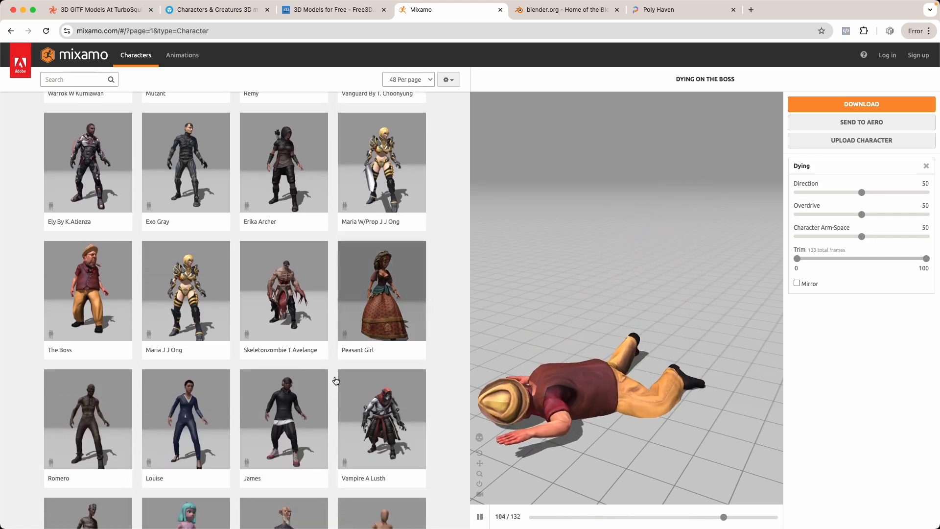
left_click(322, 399)
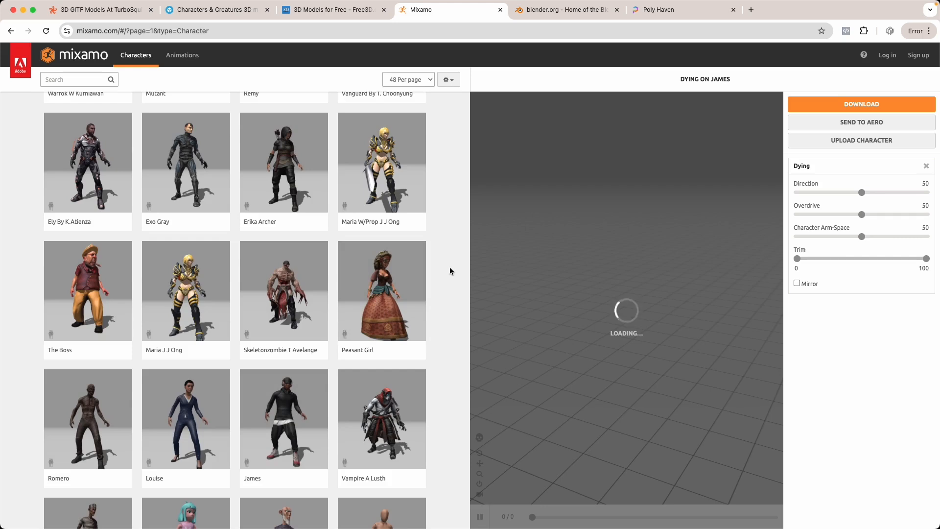
scroll(451, 272, "down", 2)
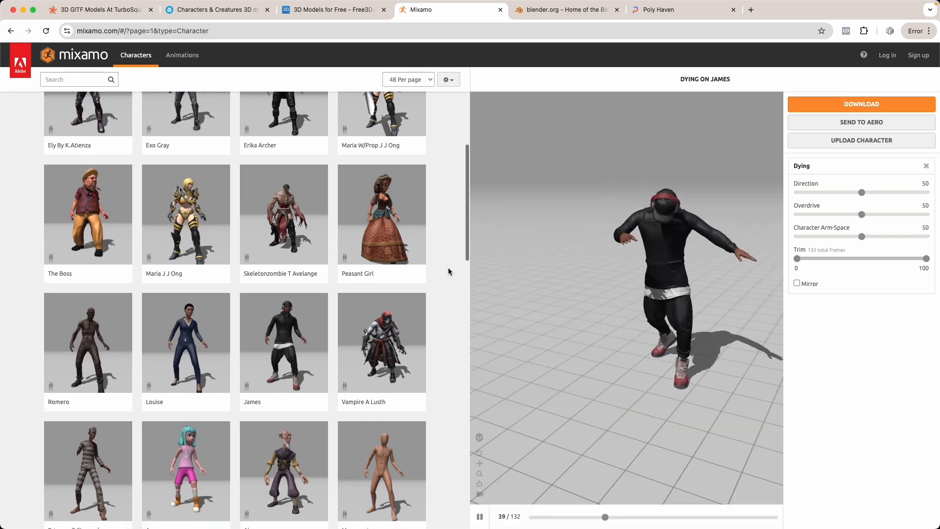
scroll(448, 271, "down", 15)
scroll(449, 269, "down", 2)
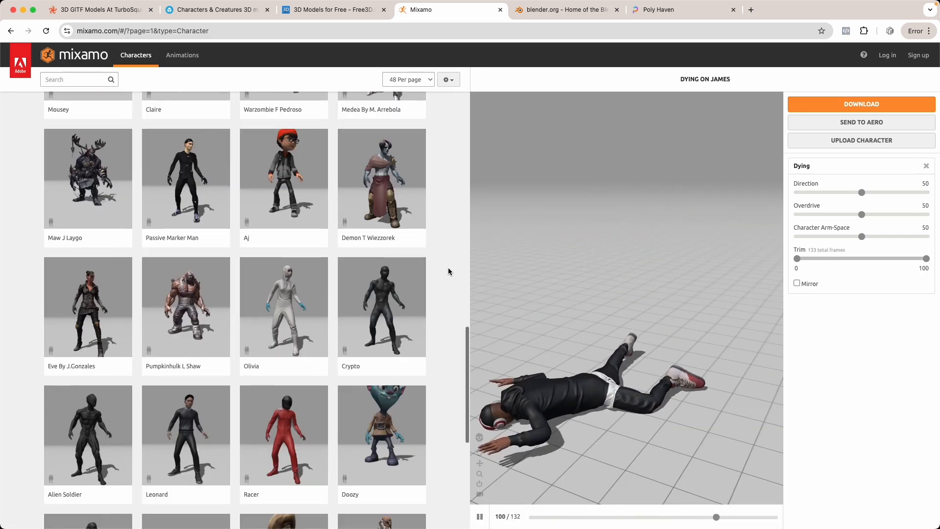
View the blender.org home page and look over the asset types offered on the Poly Haven home page.
left_click(539, 14)
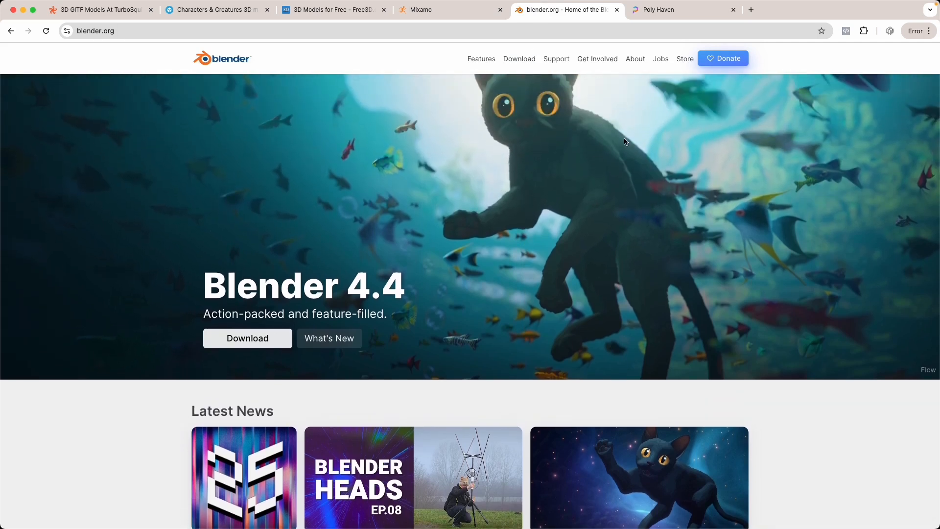
left_click(665, 14)
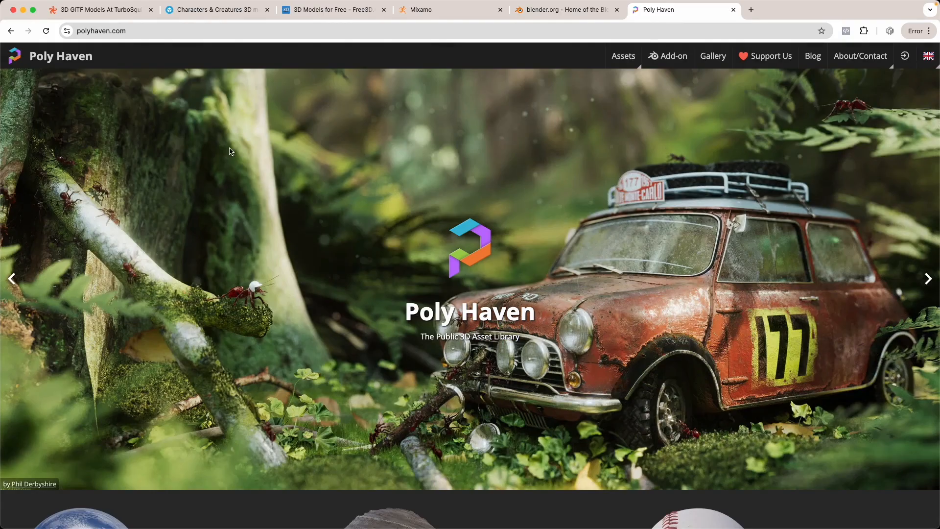
scroll(155, 167, "down", 15)
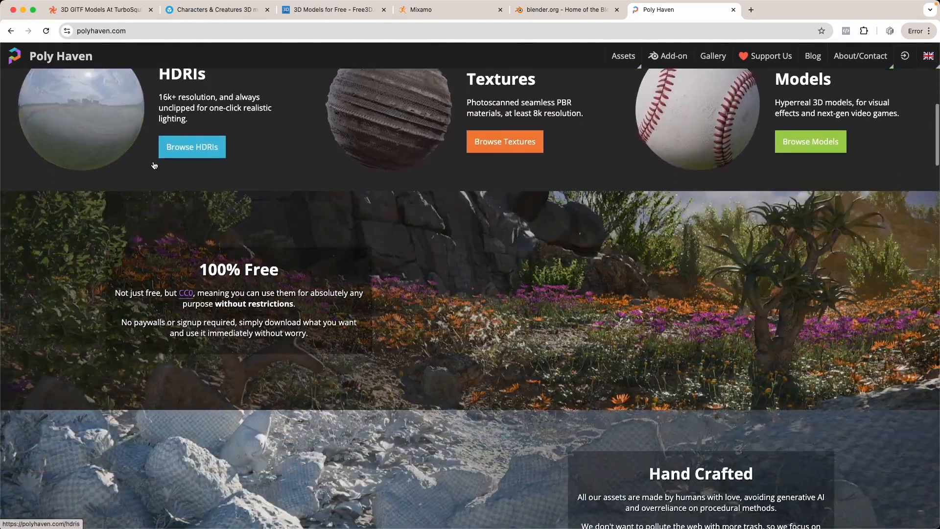
scroll(154, 162, "up", 15)
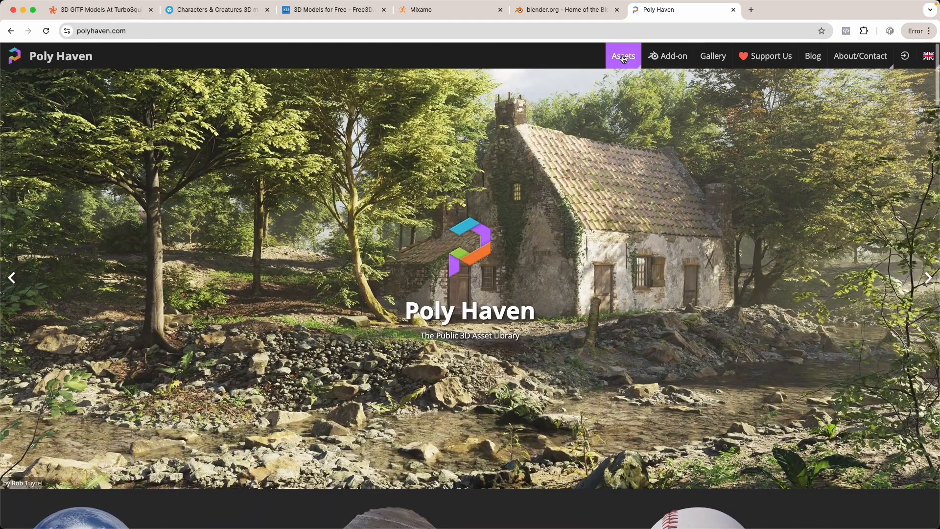
Browse Poly Haven's HDRIs library and dismiss its "No more ads!" banner.
mouse_move(623, 58)
scroll(623, 59, "down", 1)
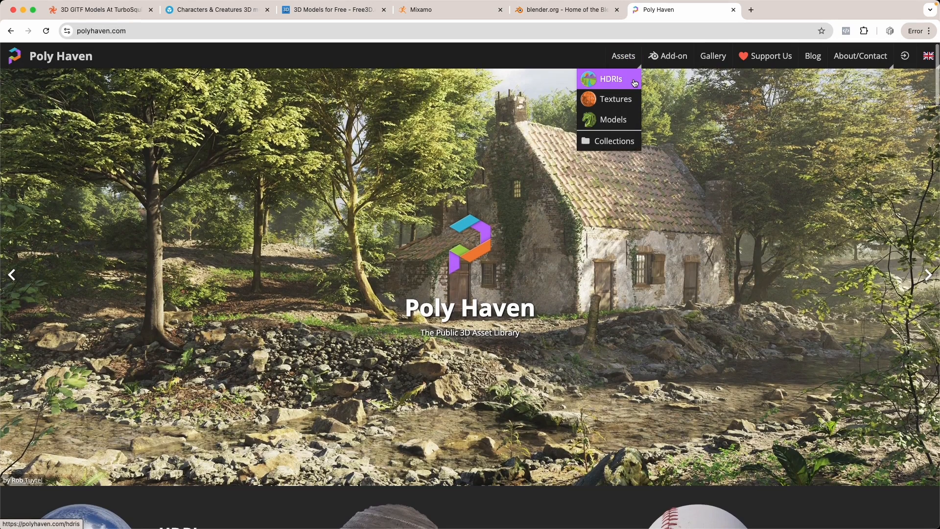
left_click(630, 80)
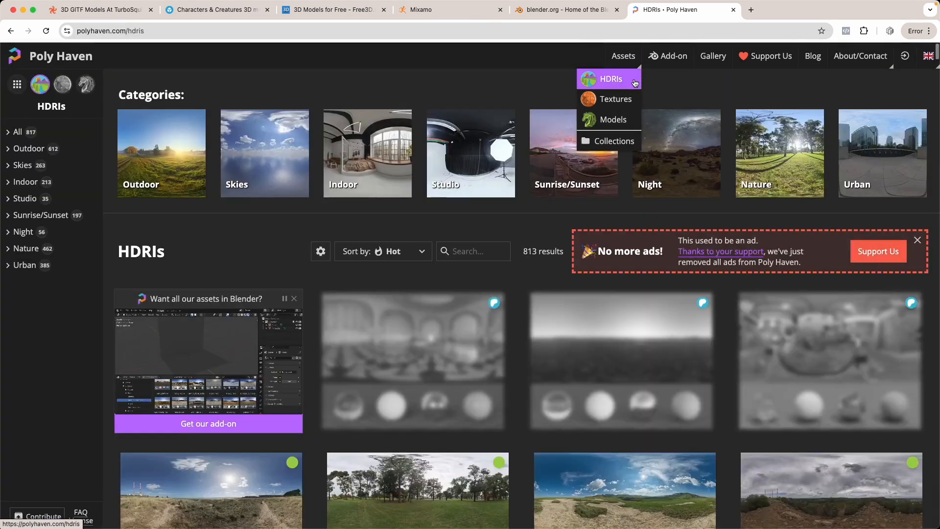
scroll(528, 184, "down", 9)
scroll(528, 185, "up", 15)
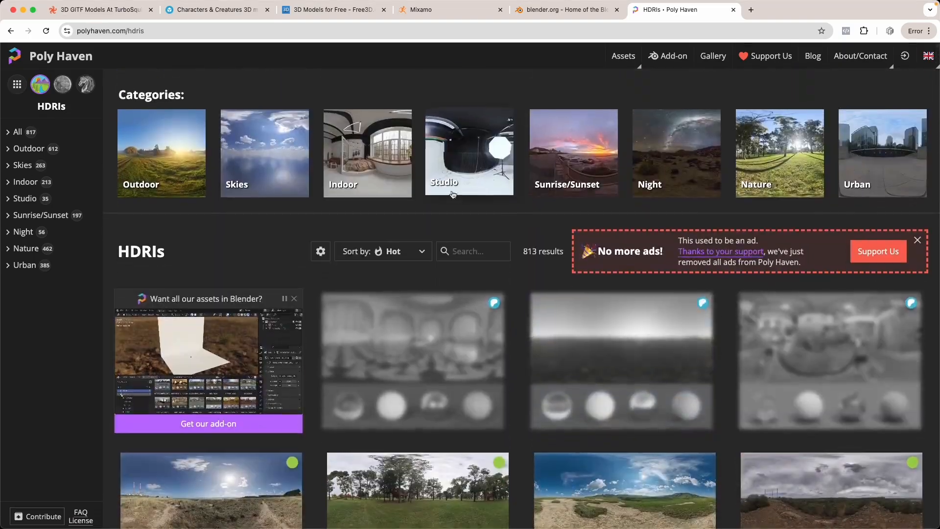
left_click(917, 240)
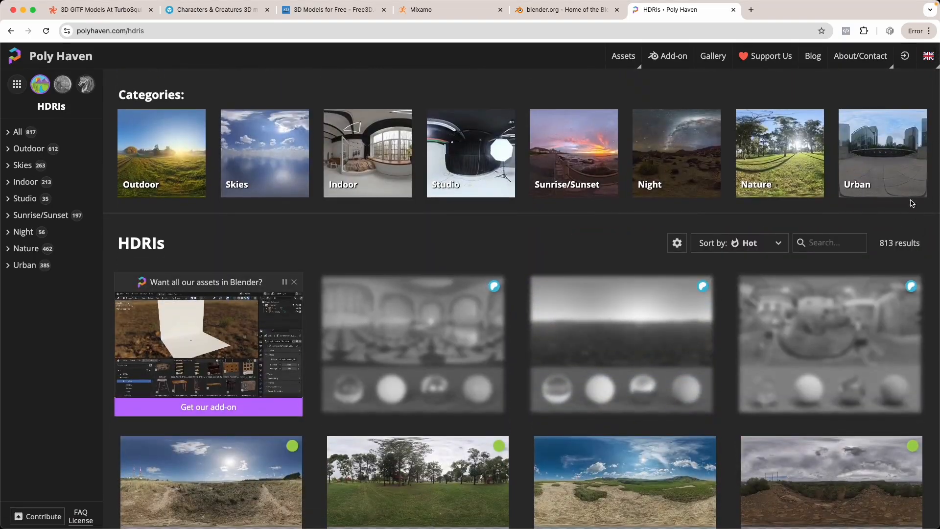
Download the Docklands 02 HDRI from Poly Haven's Urban category in 4K EXR format and look over its similar assets.
left_click(885, 162)
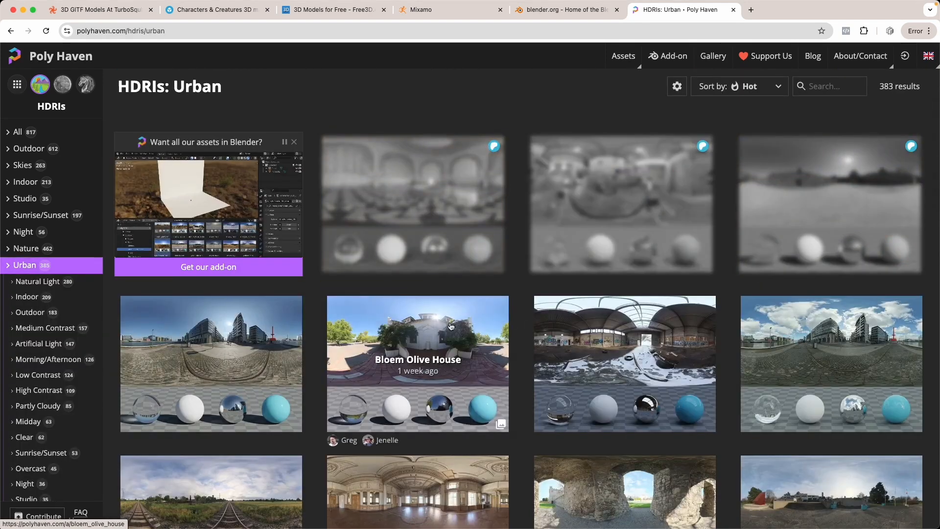
scroll(341, 271, "down", 3)
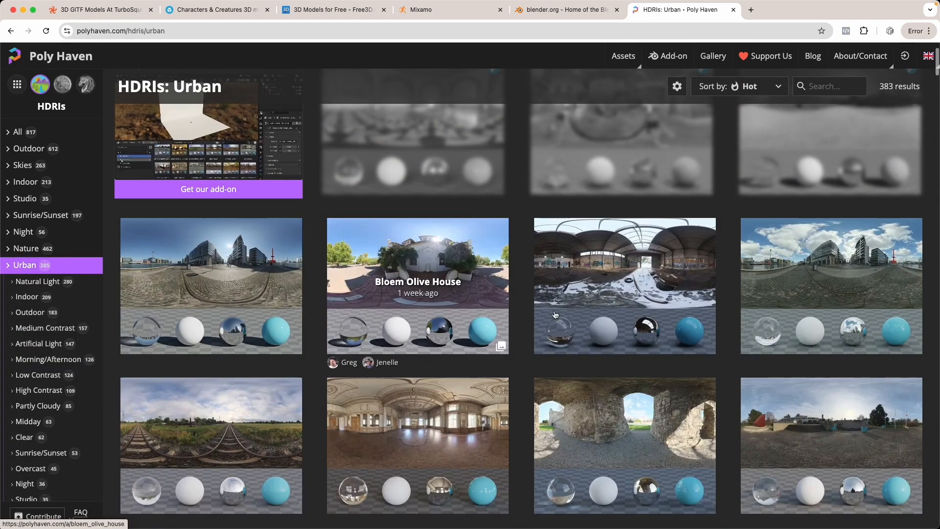
left_click(258, 277)
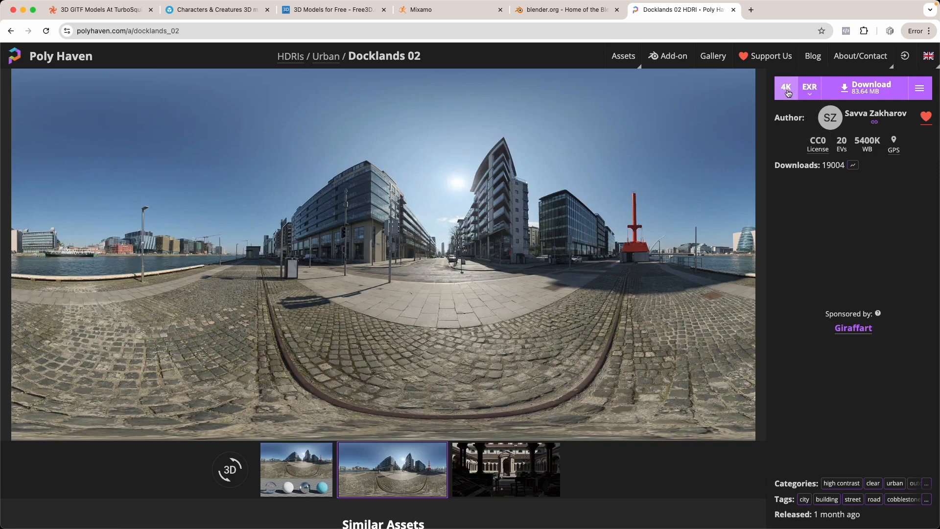
left_click(870, 91)
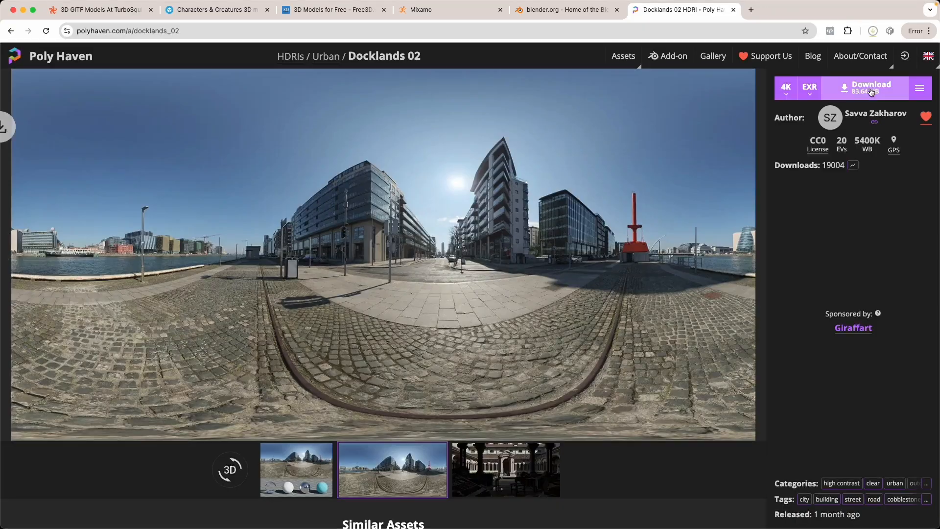
scroll(676, 206, "down", 3)
scroll(676, 206, "down", 15)
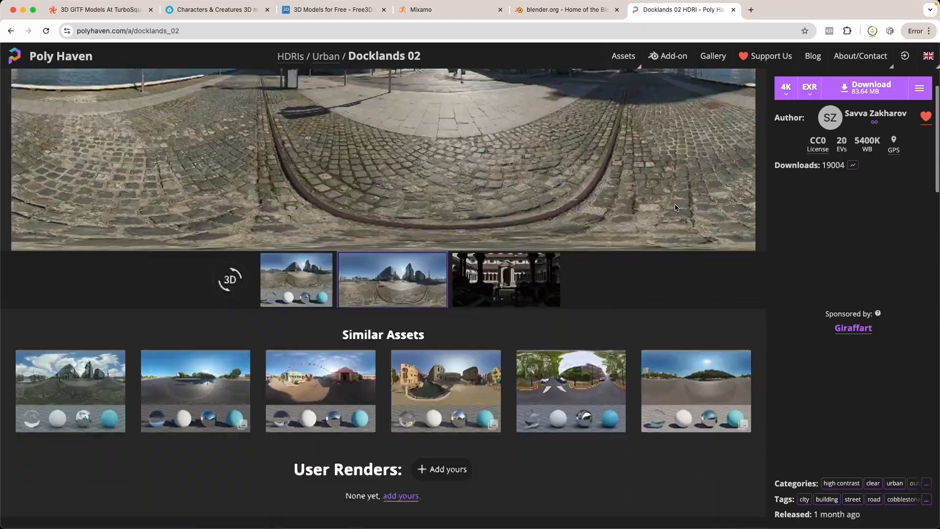
scroll(674, 204, "up", 18)
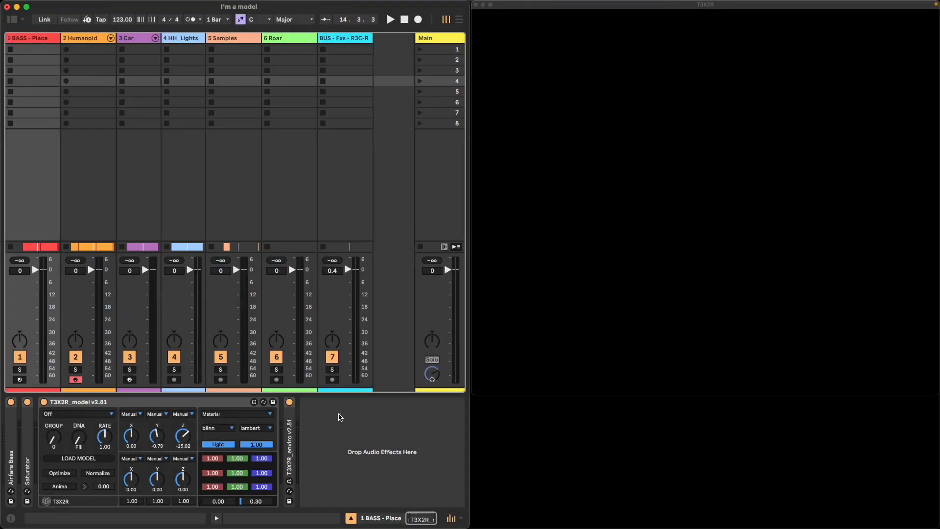
In Ableton Live, set the T3X2R_model device on 1 BASS - Place to T3X2R and load scene.gltf from 3DModel/glTF/Places/City_game.
left_click(92, 416)
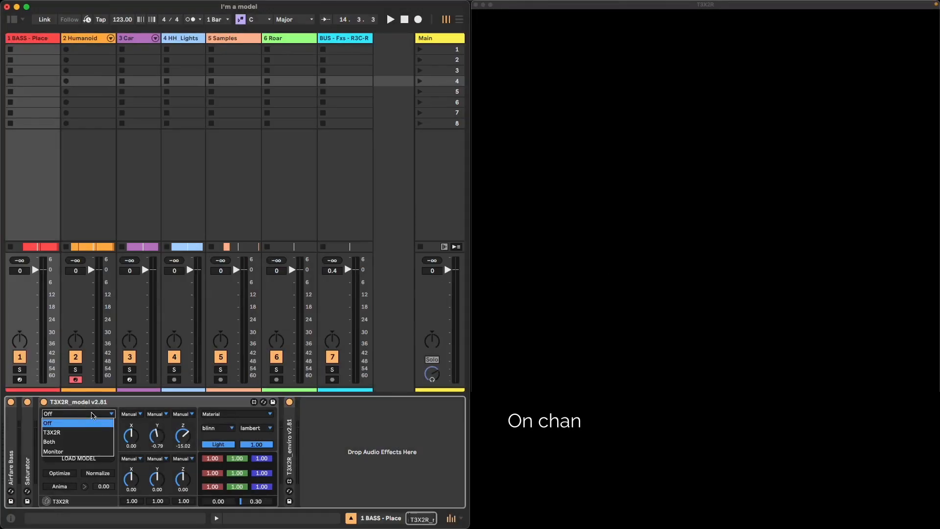
left_click(77, 431)
left_click(78, 458)
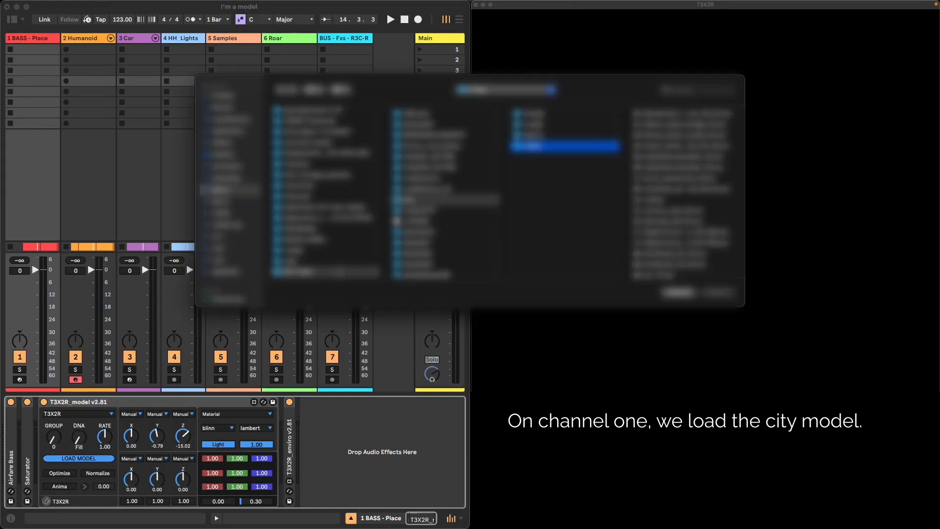
left_click(226, 166)
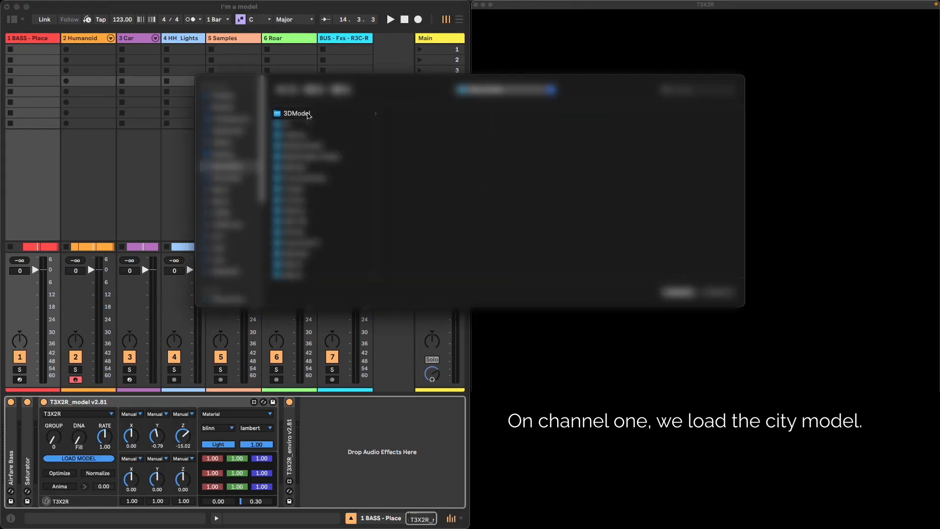
left_click(309, 114)
left_click(436, 169)
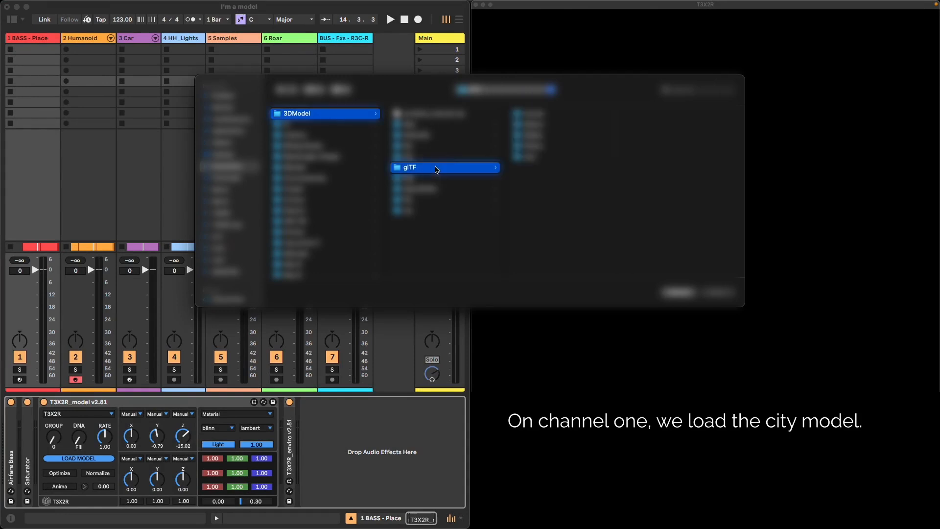
left_click(549, 146)
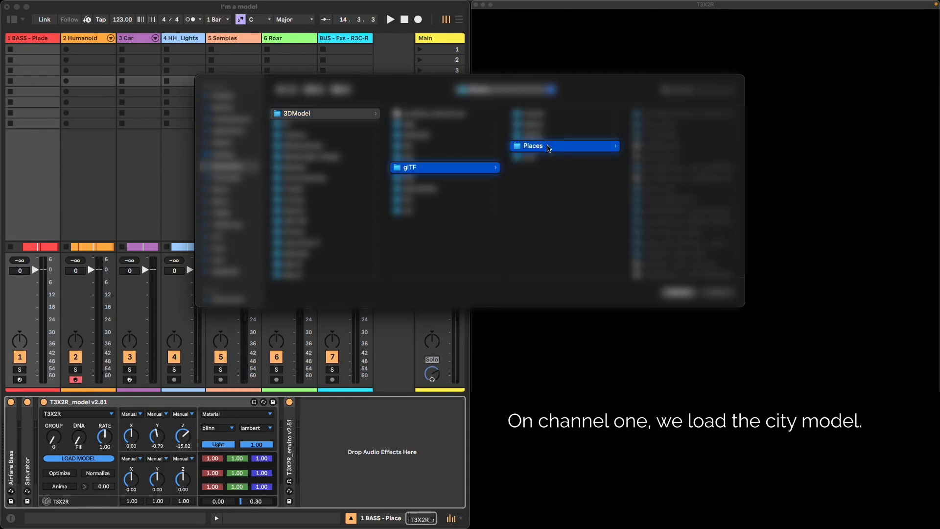
left_click(656, 124)
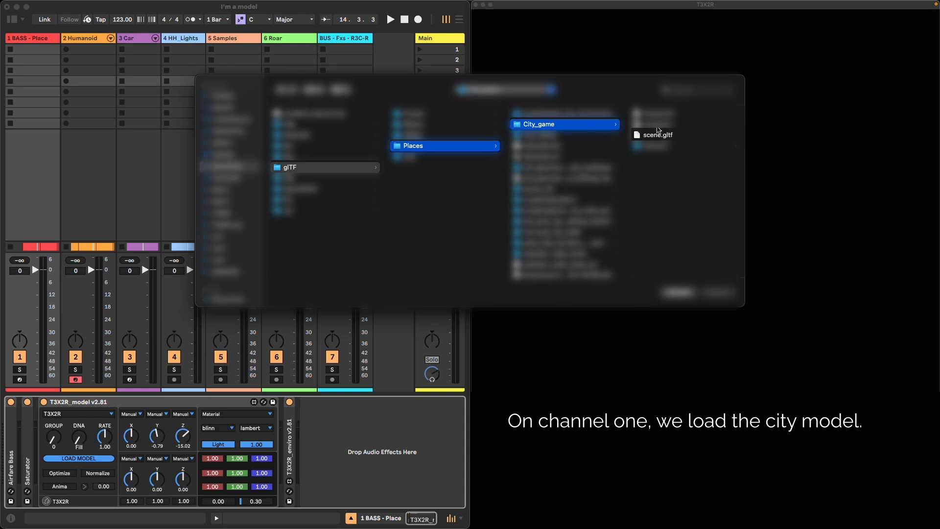
left_click(658, 137)
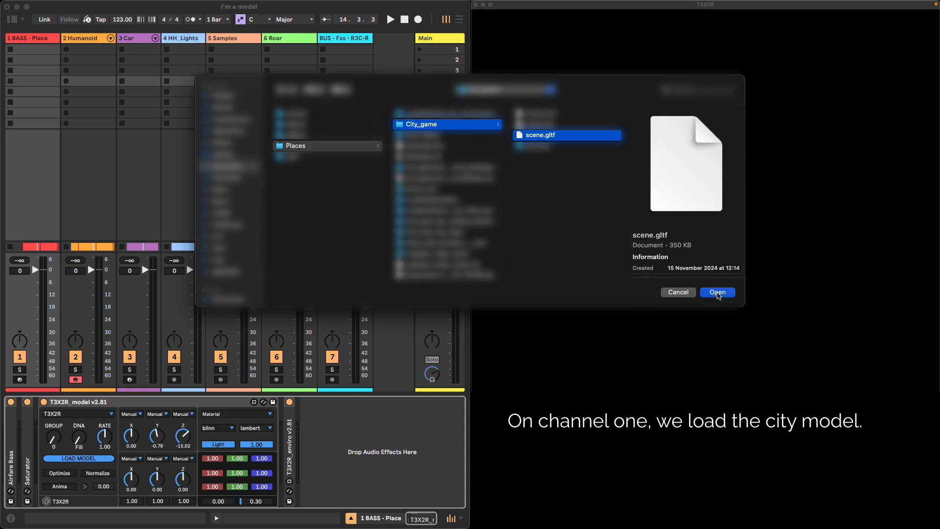
left_click(718, 293)
Activate the T3X2R render on the BUS track and set the city model's Z position to -15.78 on 1 BASS - Place.
left_click(352, 39)
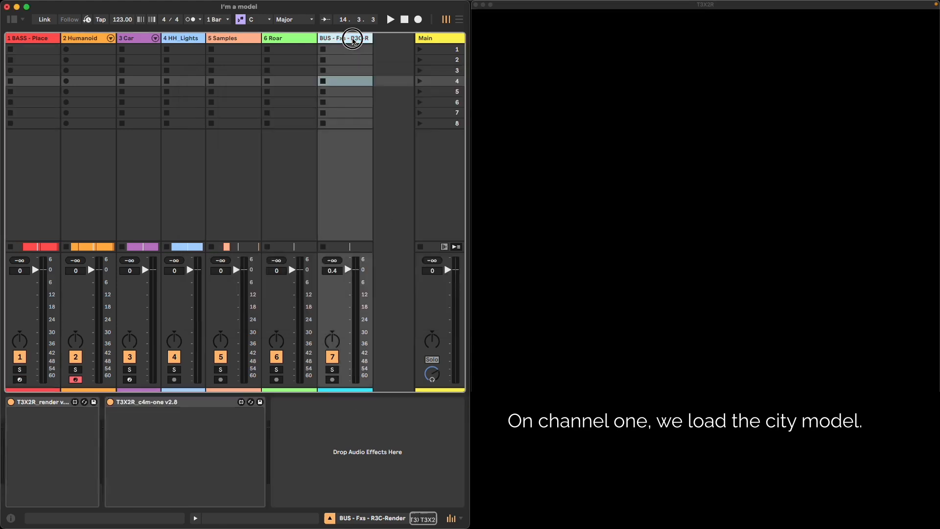
left_click(63, 423)
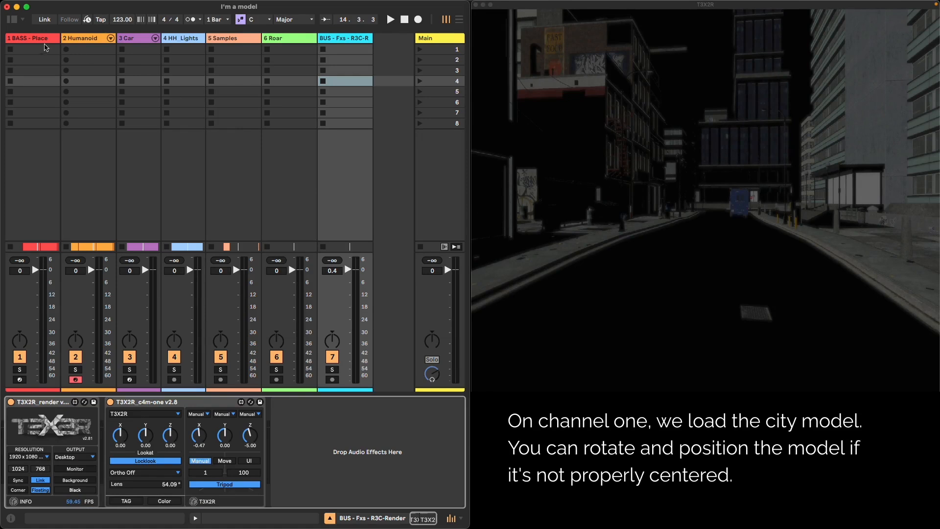
left_click(43, 39)
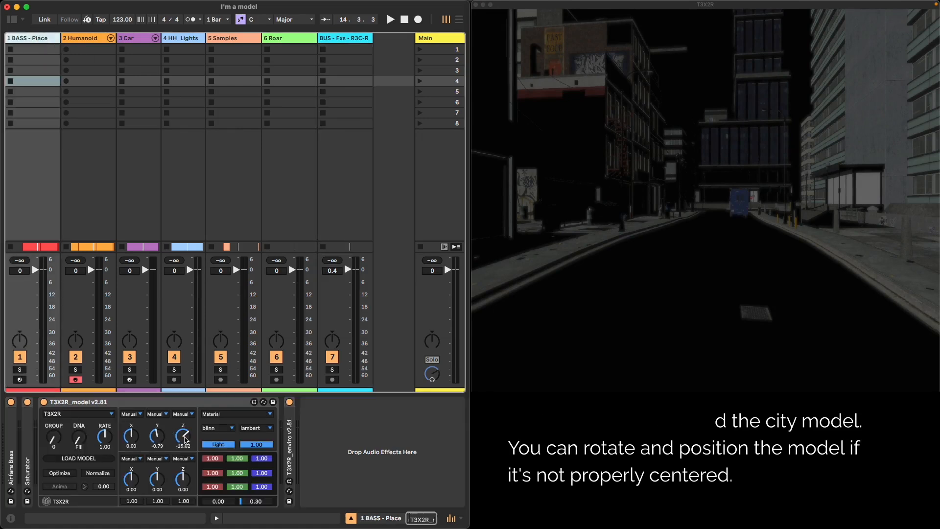
left_click_drag(185, 439, 194, 407)
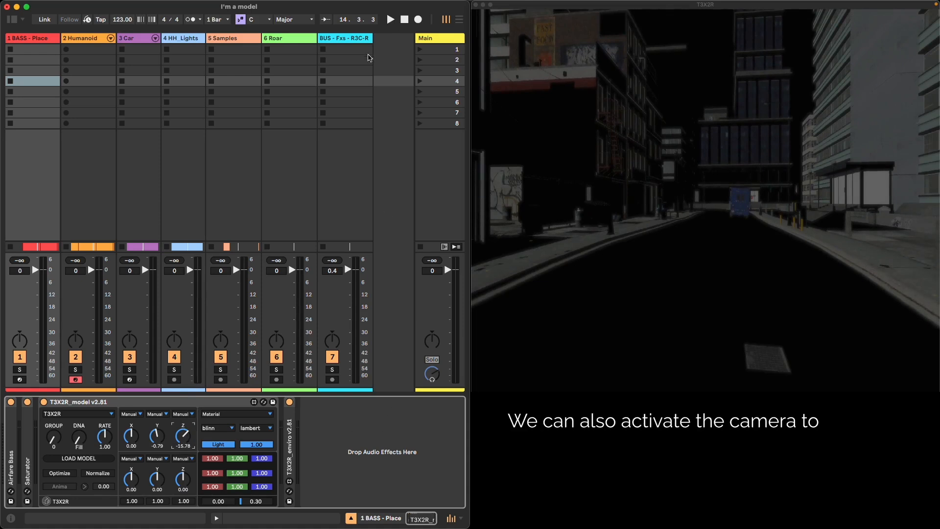
On the BUS track's T3X2R_c4m-one device, set the camera's Y position to 0.94, Z position to 7.60 and look-at Y to 2.83.
left_click(355, 37)
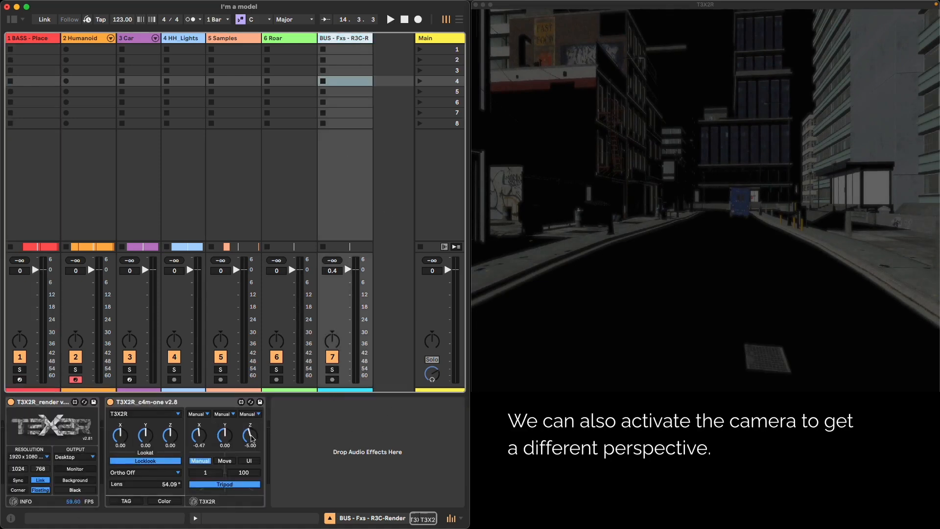
left_click_drag(251, 437, 228, 432)
left_click_drag(146, 434, 153, 426)
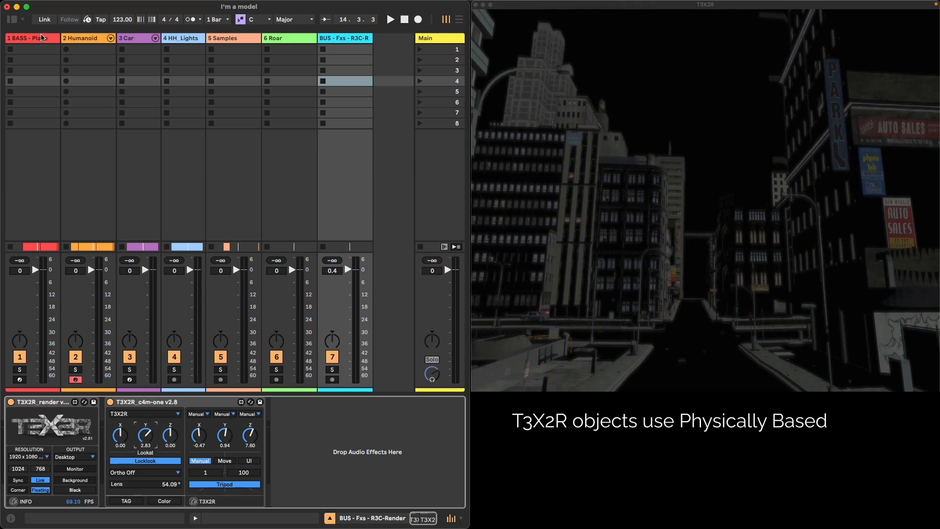
On 1 BASS - Place, expand T3X2R_enviro, set its output to T3X2R, and set the first gradient color's red to 0.23.
left_click(42, 39)
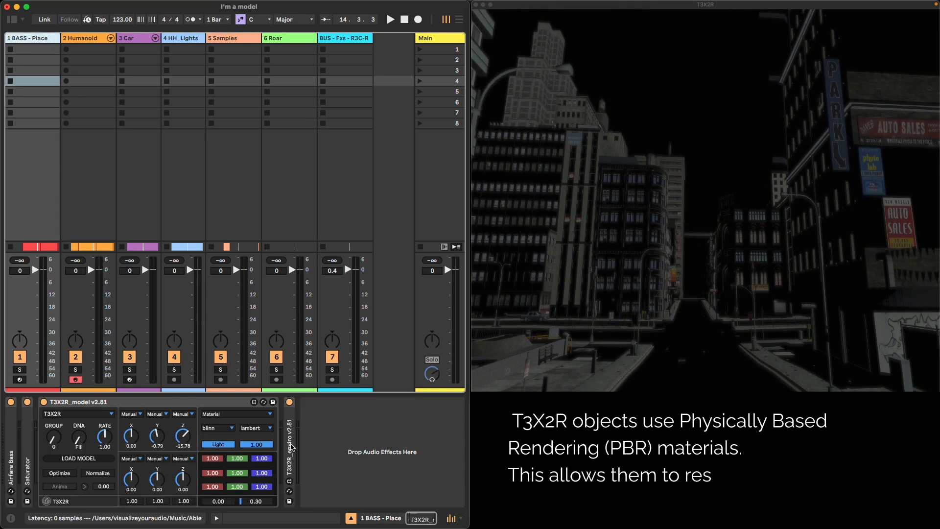
double_click(288, 447)
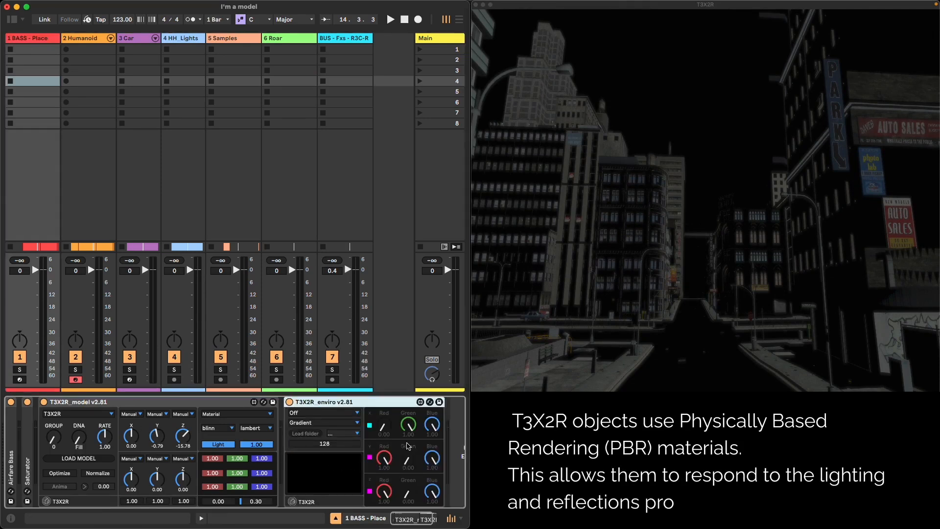
left_click(346, 414)
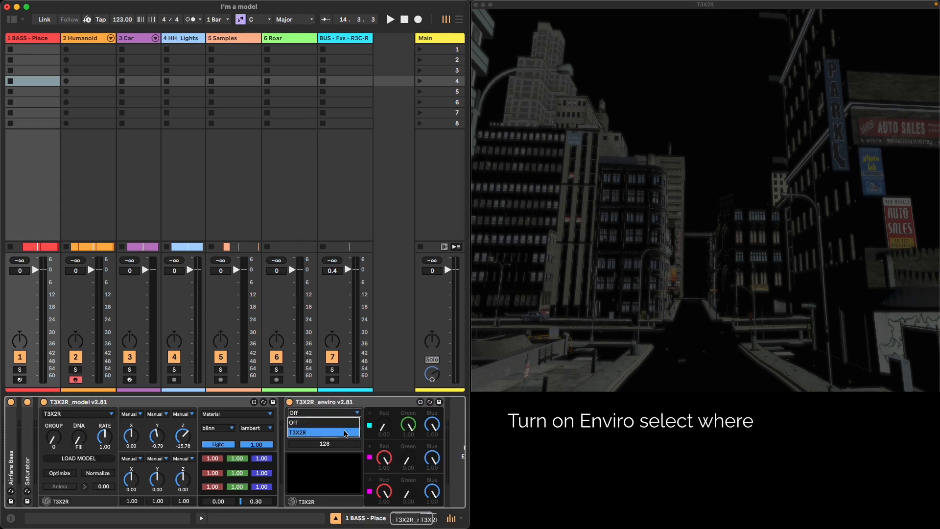
left_click(346, 433)
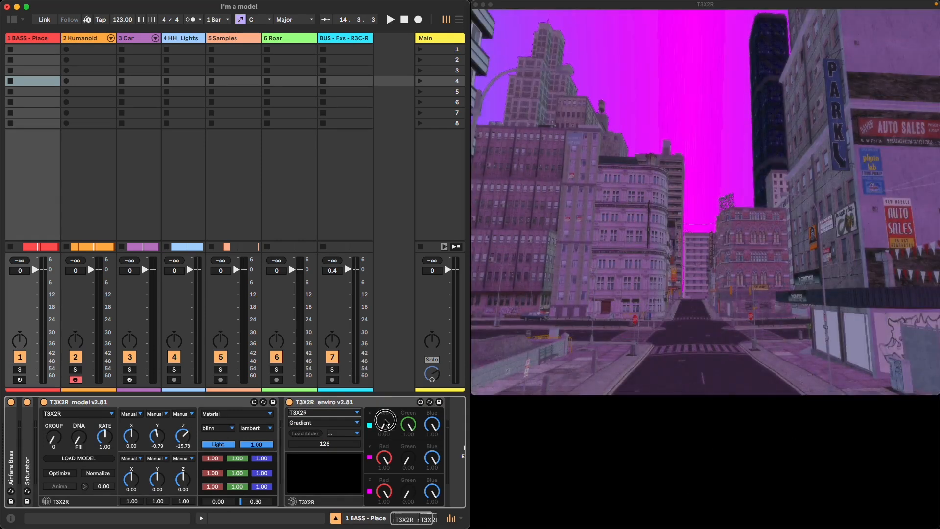
left_click_drag(384, 426, 384, 417)
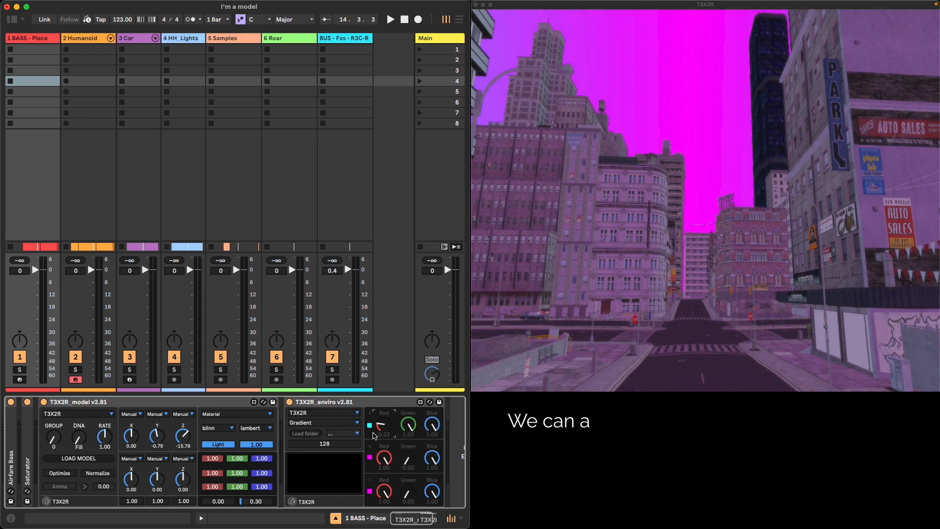
Switch the enviro source to Folder, load the pbr-maps/env/Urban folder, and choose buikslotermeerplein_4k.exr as the environment.
left_click(317, 424)
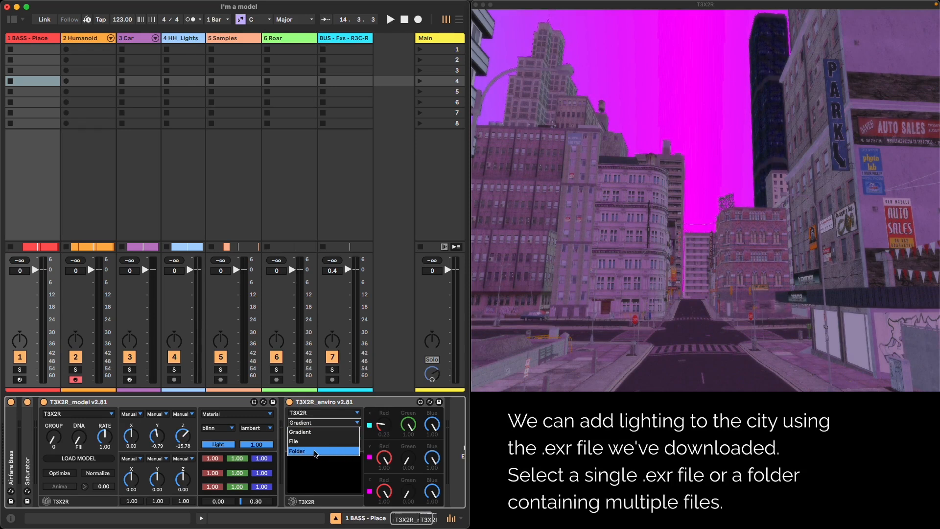
left_click(318, 451)
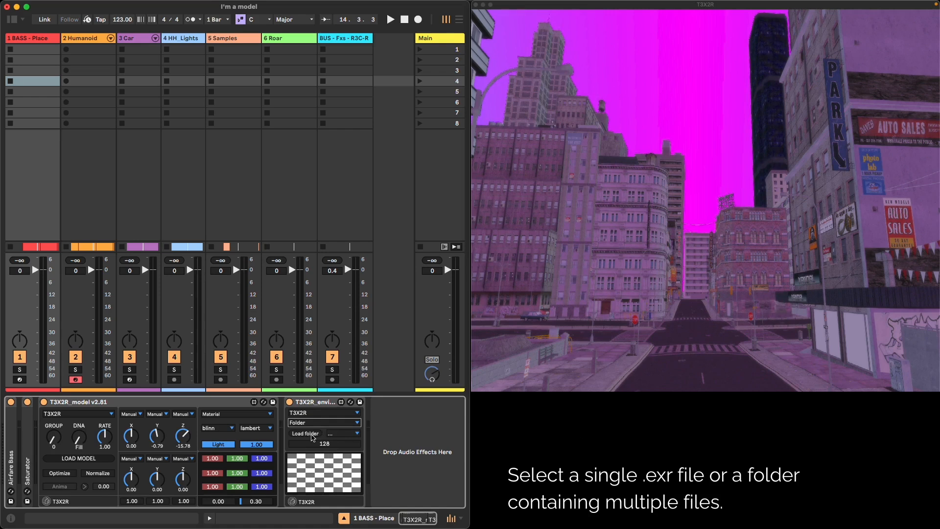
left_click(305, 434)
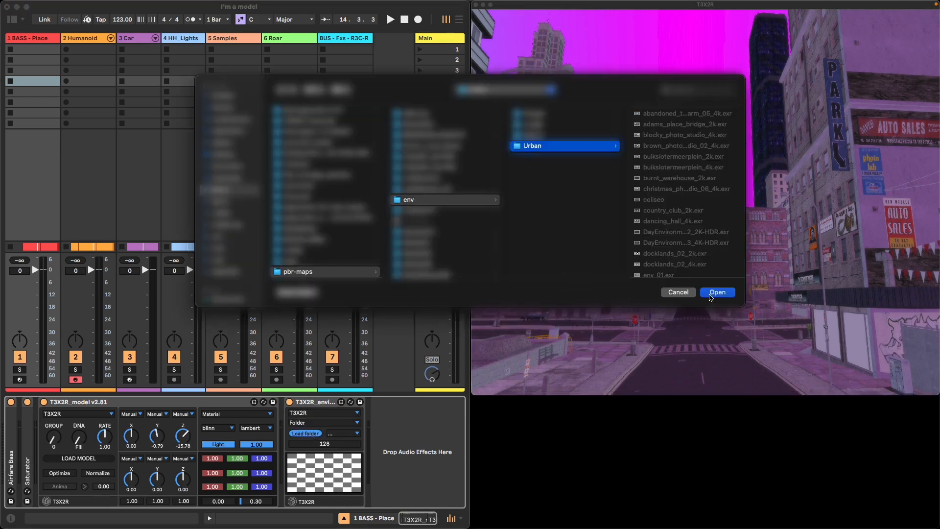
left_click(715, 293)
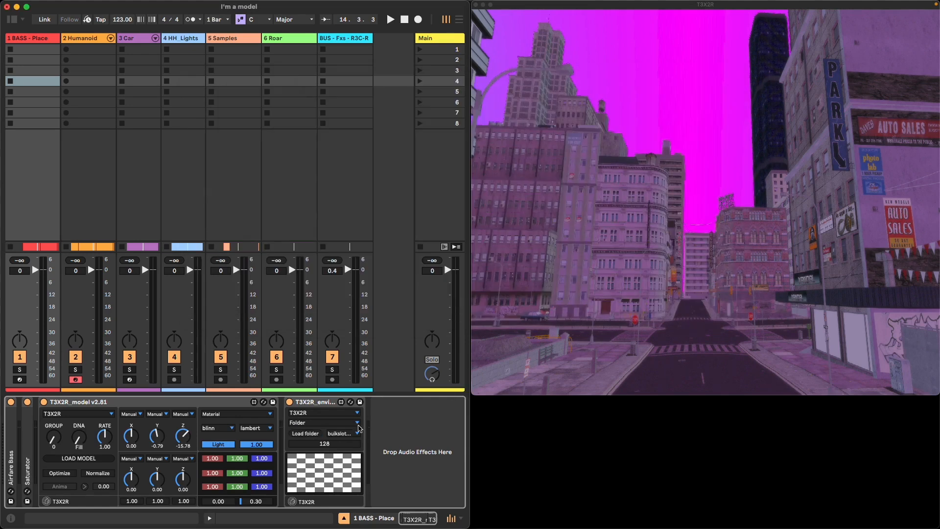
left_click(355, 434)
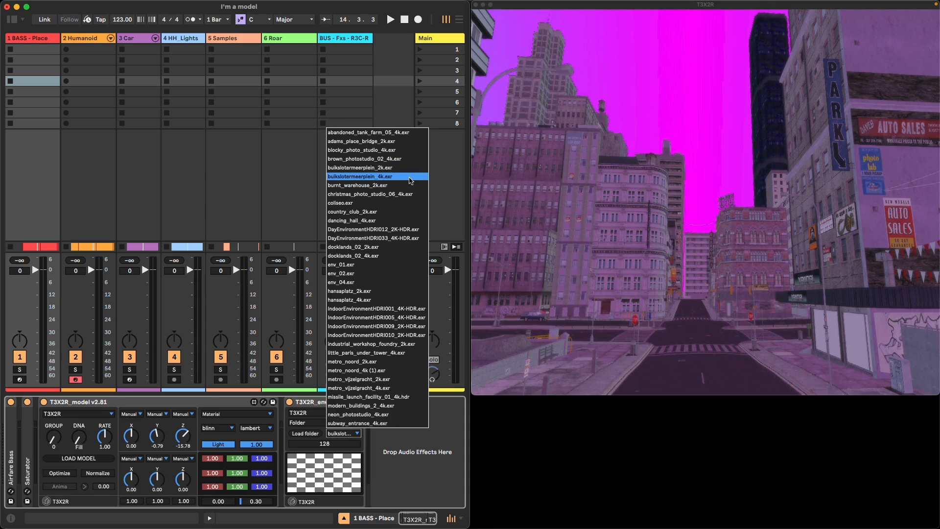
left_click(409, 178)
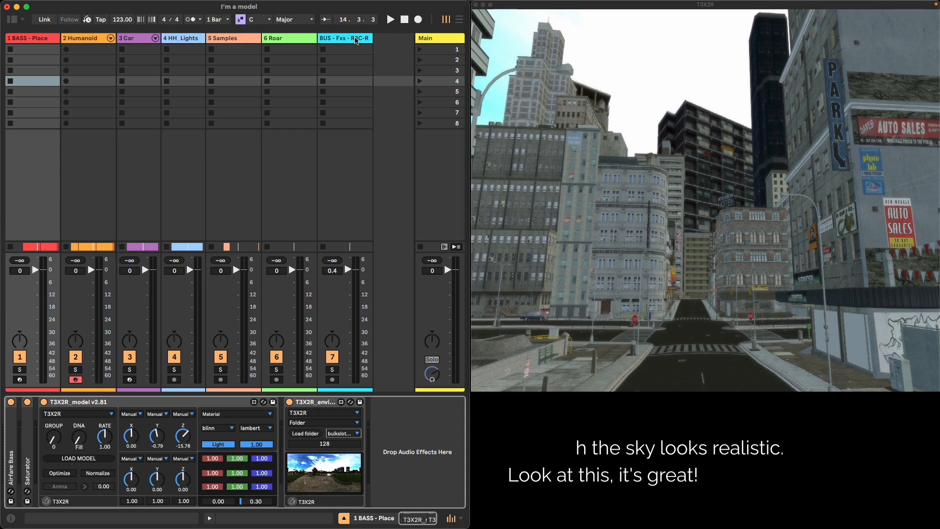
Move the BUS track's camera to X 0.24, Y 3.54, Z 5.24, and set the city model's Z position to 0.00.
left_click(348, 158)
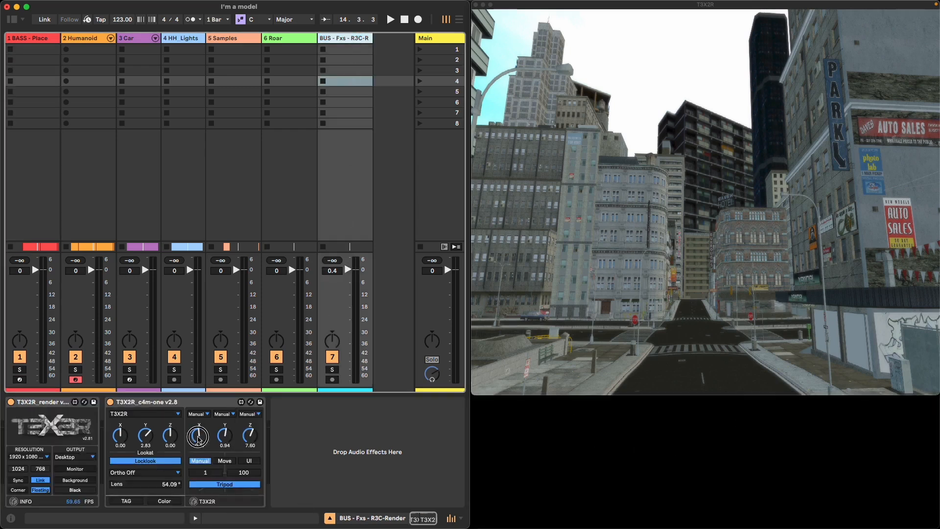
mouse_move(198, 439)
left_mouse_down()
mouse_move(210, 421)
mouse_move(207, 441)
mouse_move(252, 438)
mouse_move(231, 431)
mouse_move(191, 448)
mouse_move(195, 437)
left_mouse_up()
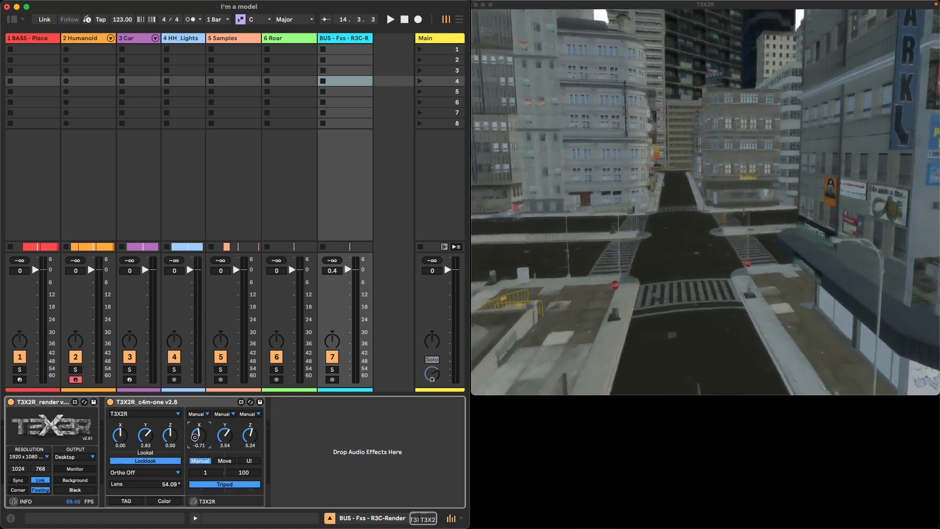
left_click(41, 39)
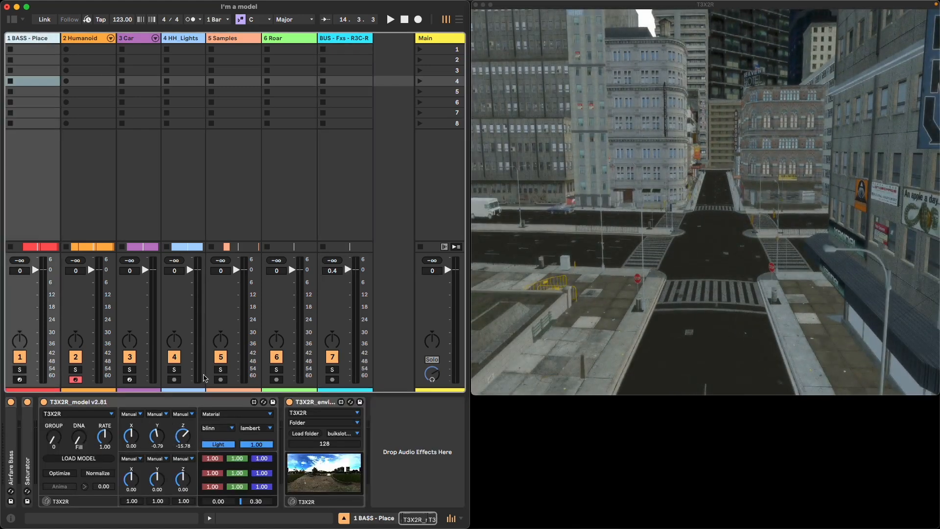
left_click_drag(188, 443, 191, 419)
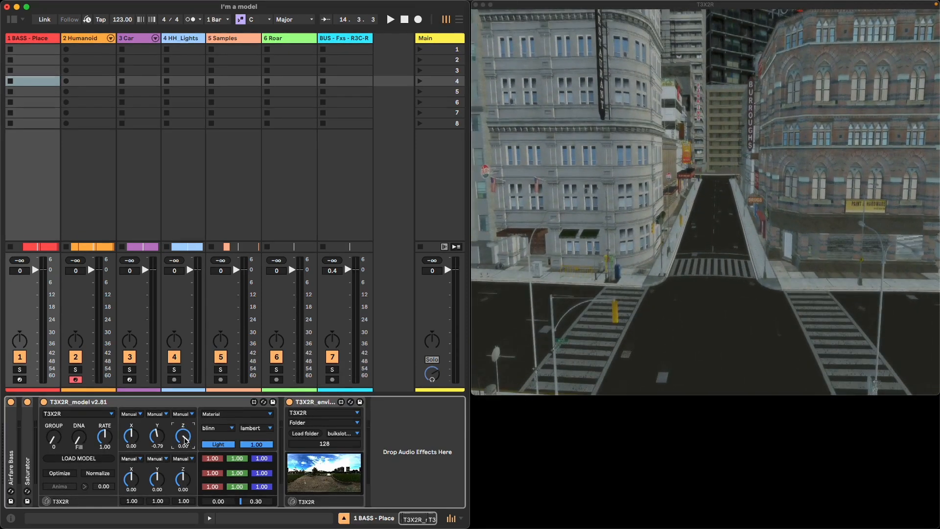
Set the BUS track camera's look-at Y to 3.78 and adjust its look-at X.
left_click(338, 38)
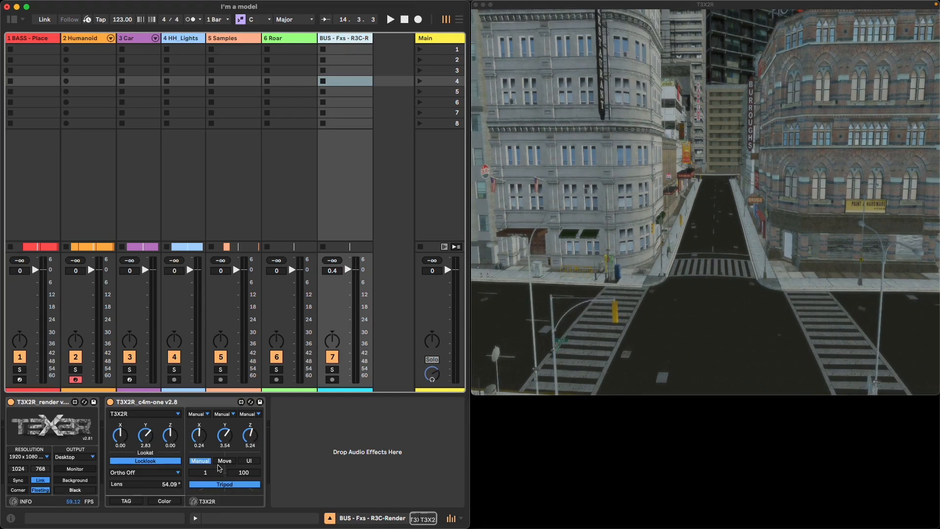
left_click_drag(152, 437, 151, 435)
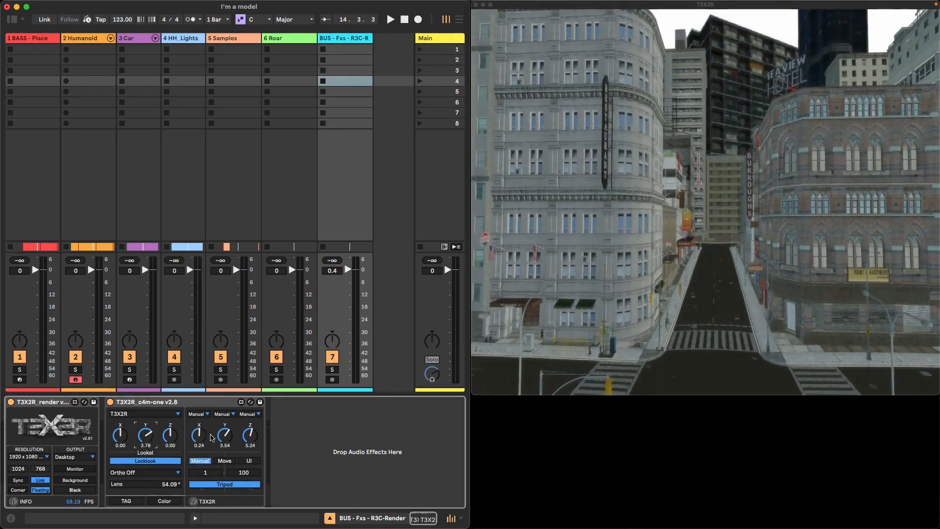
left_click_drag(122, 438, 120, 468)
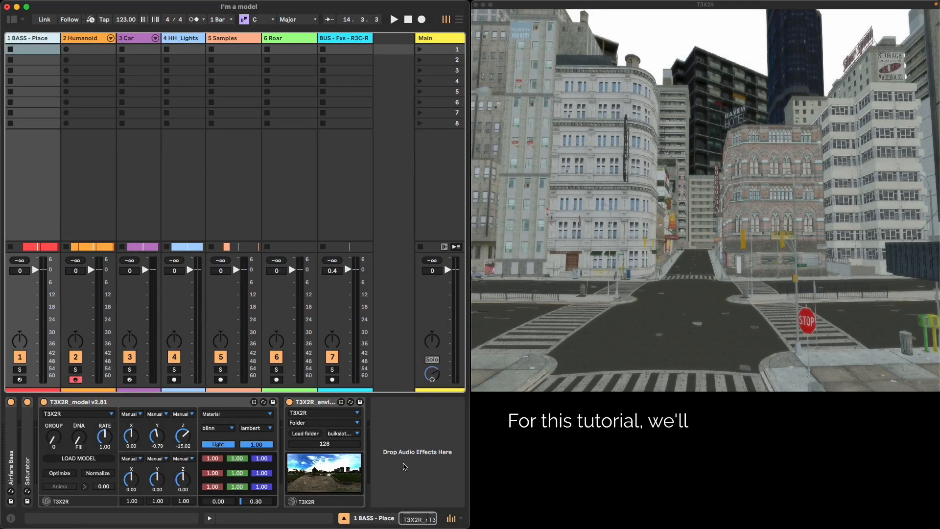
On the 2 Humanoid track, set the T3X2R_model device's output to T3X2R.
left_click(86, 38)
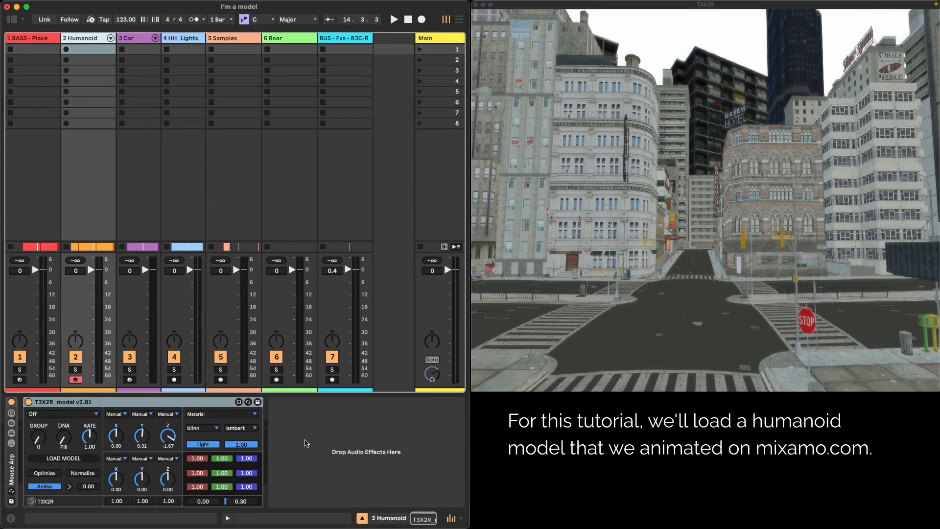
left_click(73, 413)
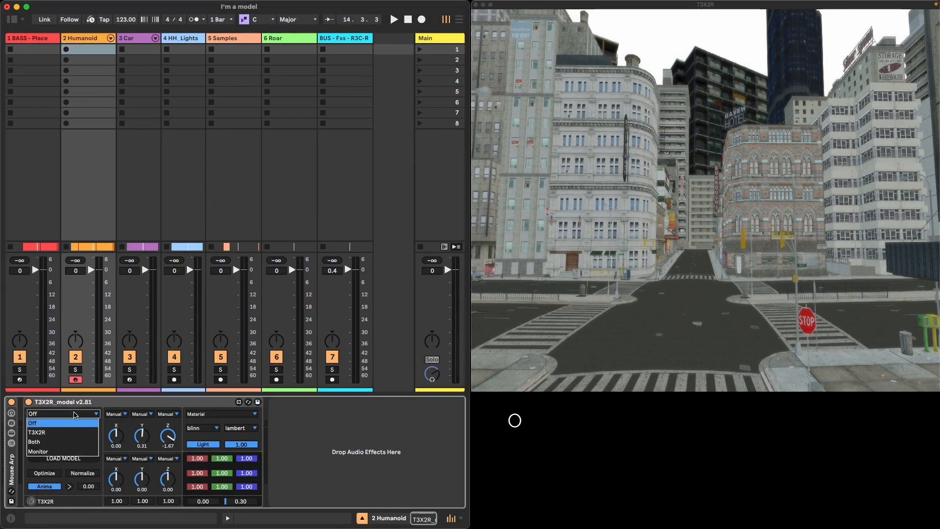
left_click(72, 432)
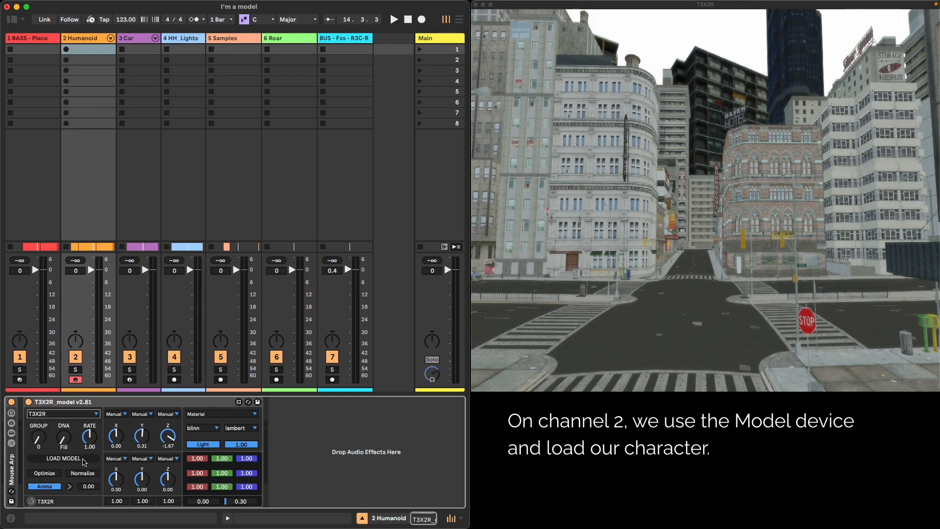
Load Aidan_house-dancing.gltf from 3DModel/glTF/Human/Personajes/Aida Snipers into the 2 Humanoid model device.
left_click(83, 460)
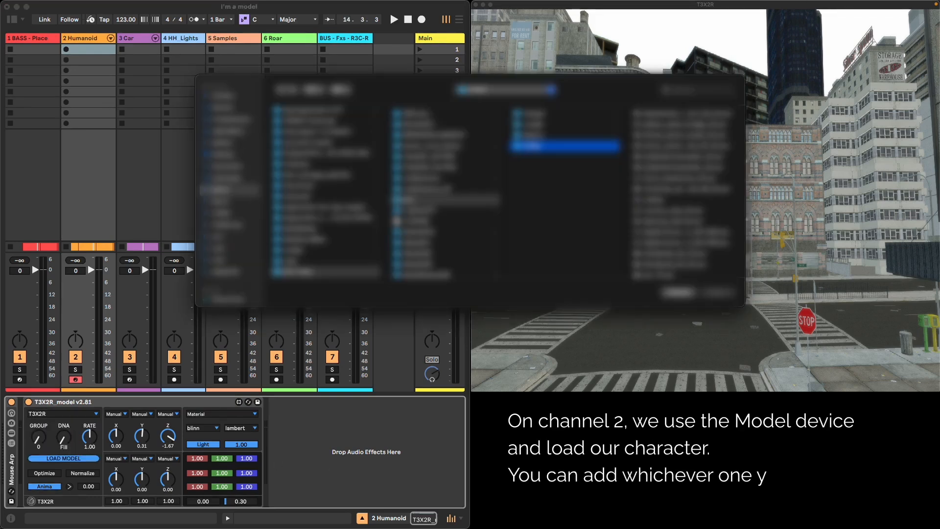
left_click(310, 113)
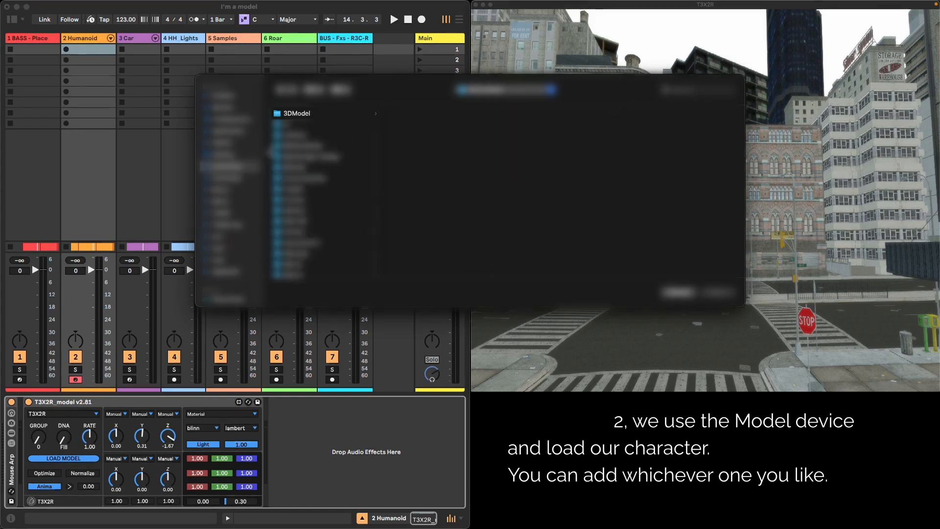
left_click(426, 168)
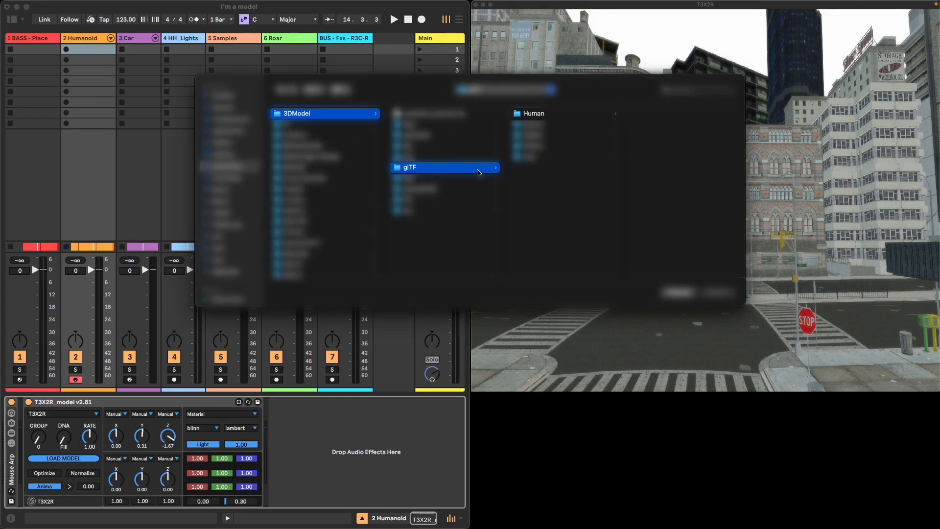
left_click(576, 115)
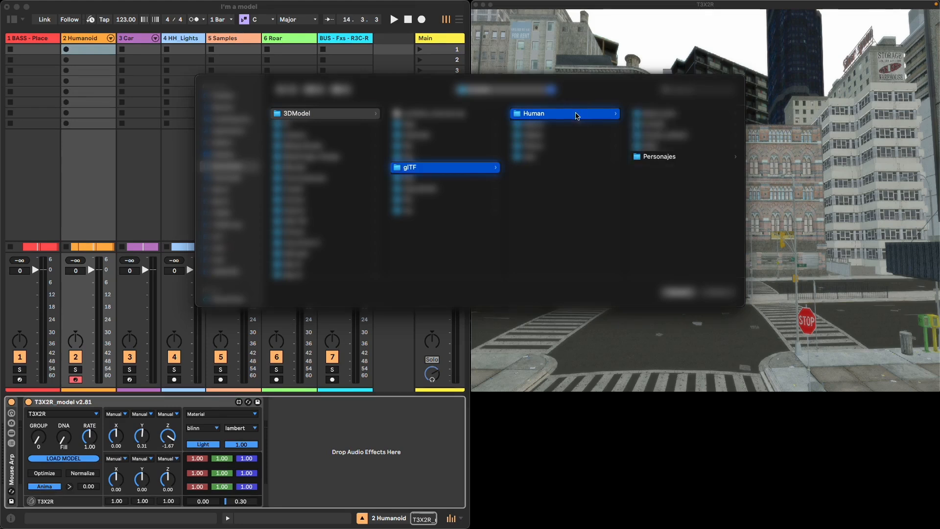
left_click(676, 157)
left_click(667, 115)
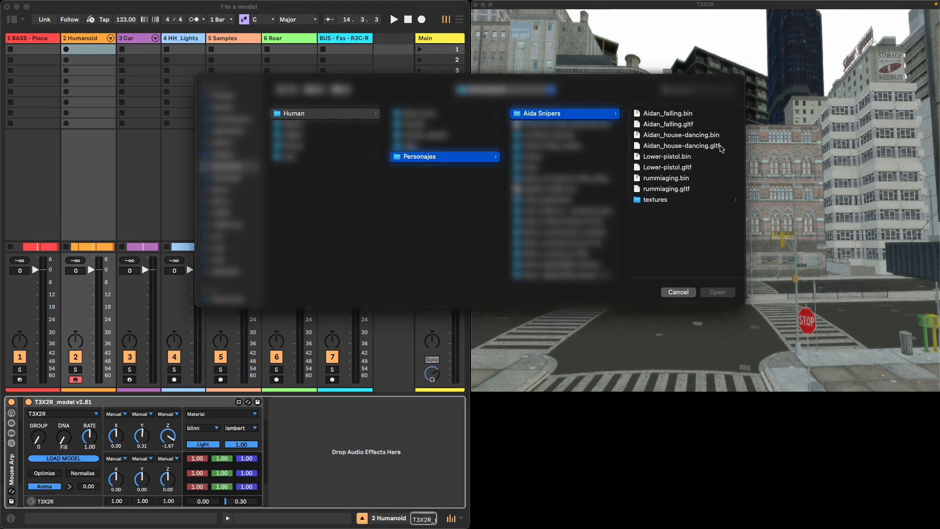
left_click(681, 146)
left_click(716, 292)
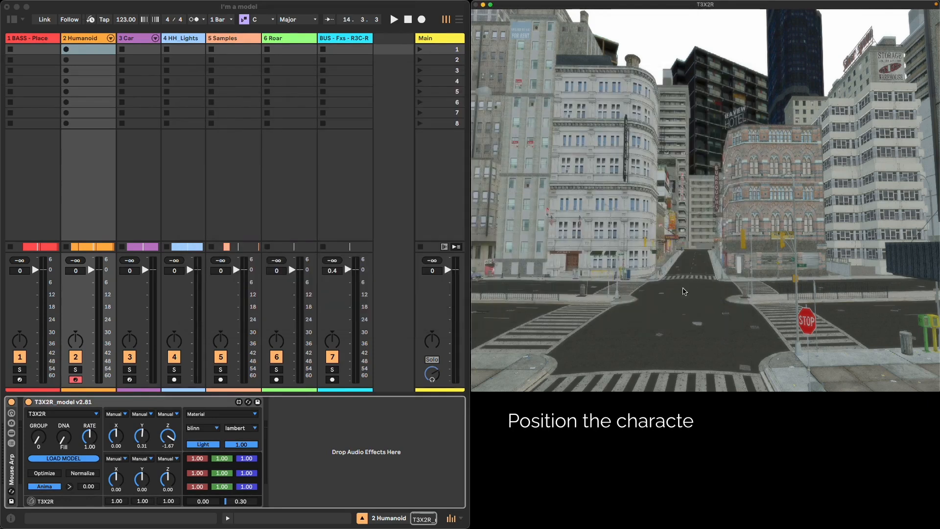
Position the humanoid on the street by resetting its Y position to 0.00 and setting its Z position to -5.01.
left_click(376, 453)
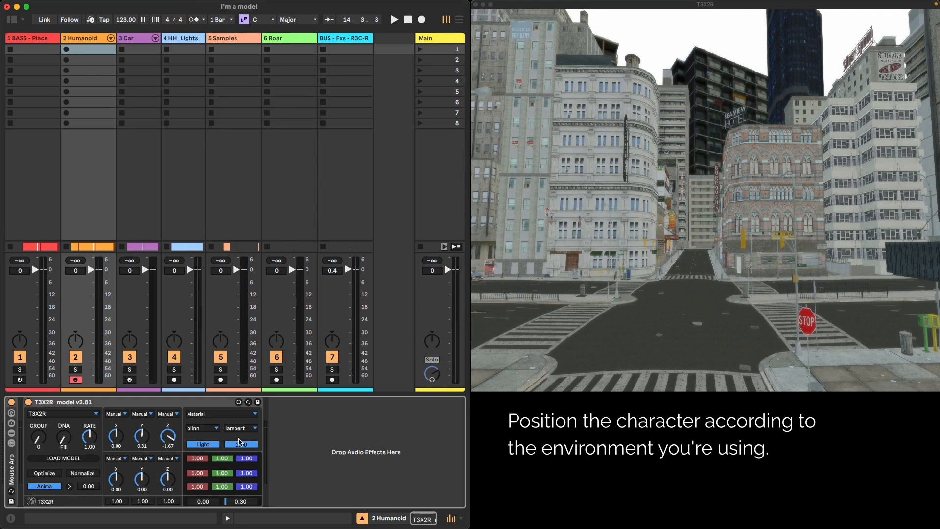
left_click_drag(174, 444, 170, 439)
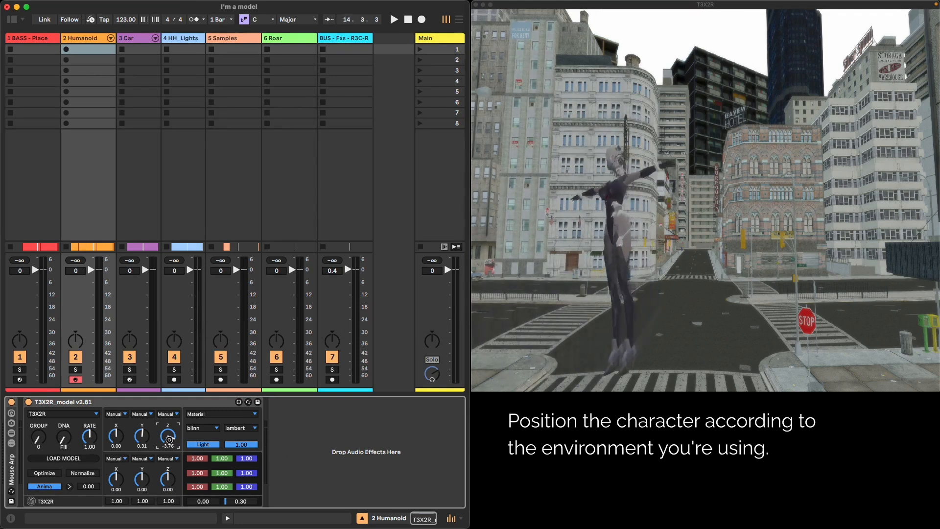
double_click(142, 439)
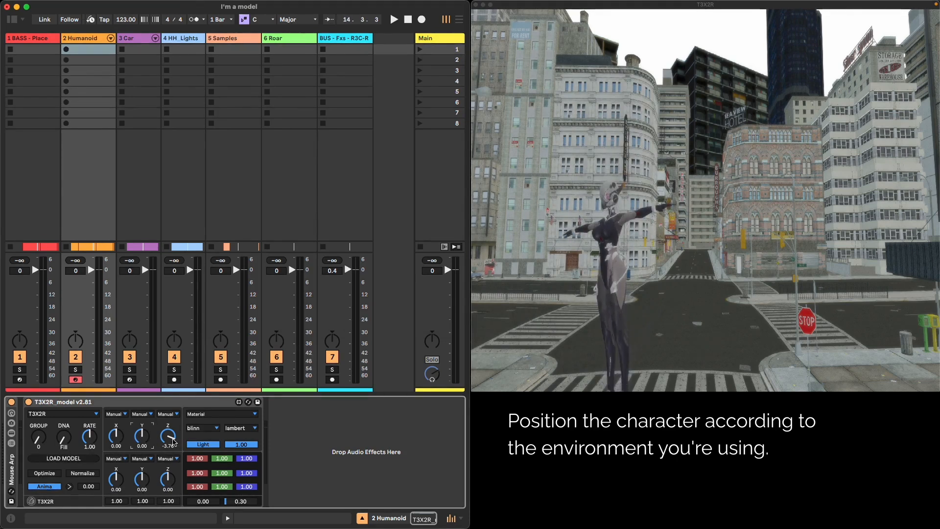
left_click_drag(171, 441, 171, 444)
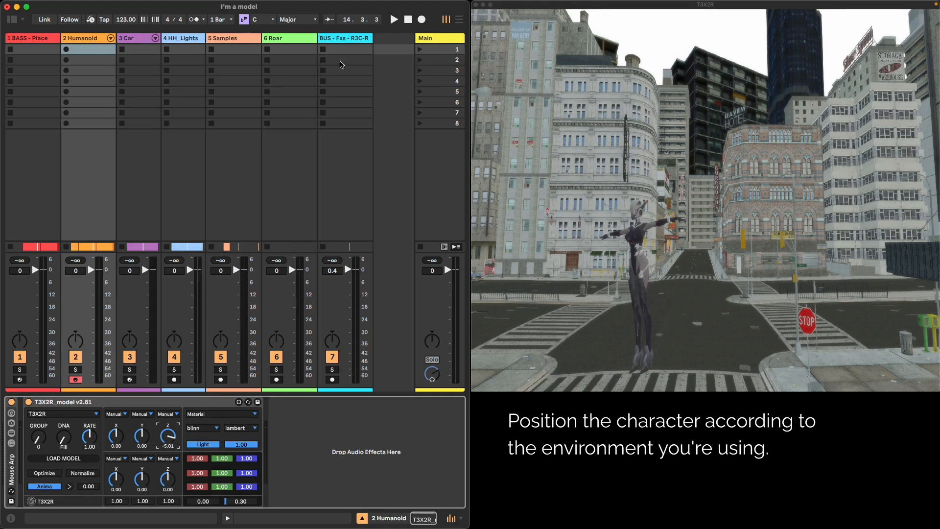
Raise the BUS track camera's Y position to 1.77.
left_click(346, 46)
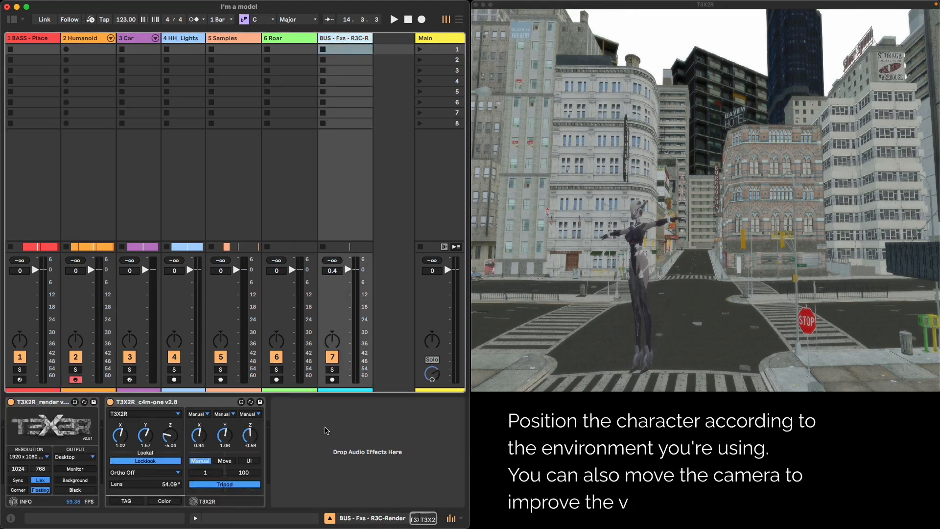
left_click_drag(225, 434, 226, 434)
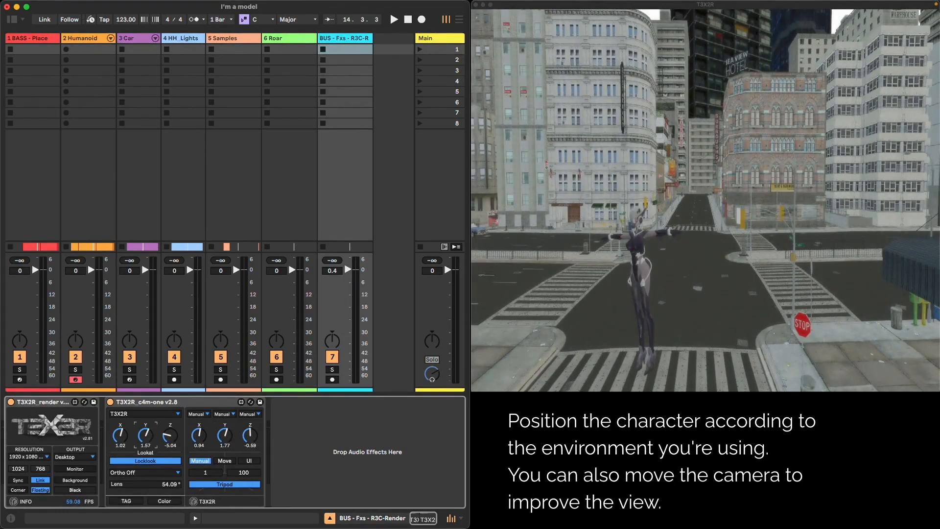
Set the camera's look-at Y to 0.00 and lower the humanoid's Y position to -0.47 on the 2 Humanoid track.
left_click_drag(145, 434, 149, 437)
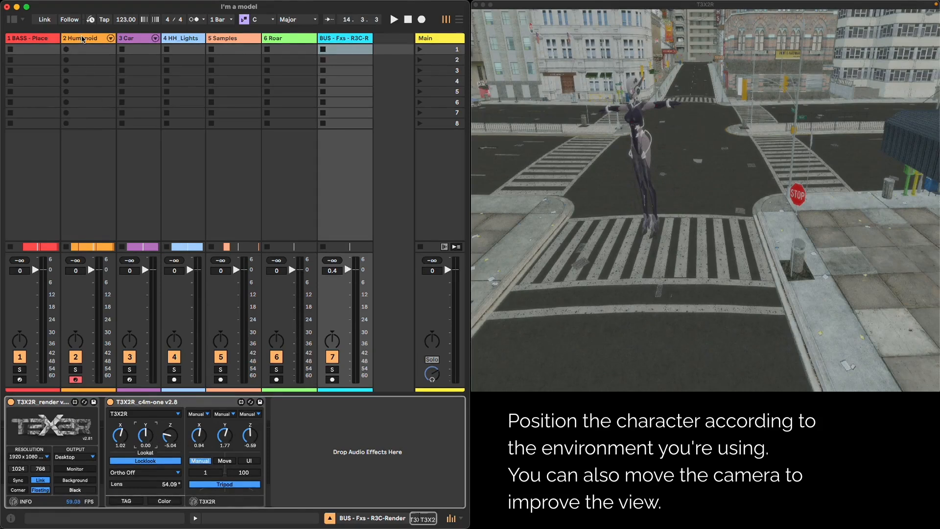
left_click(83, 39)
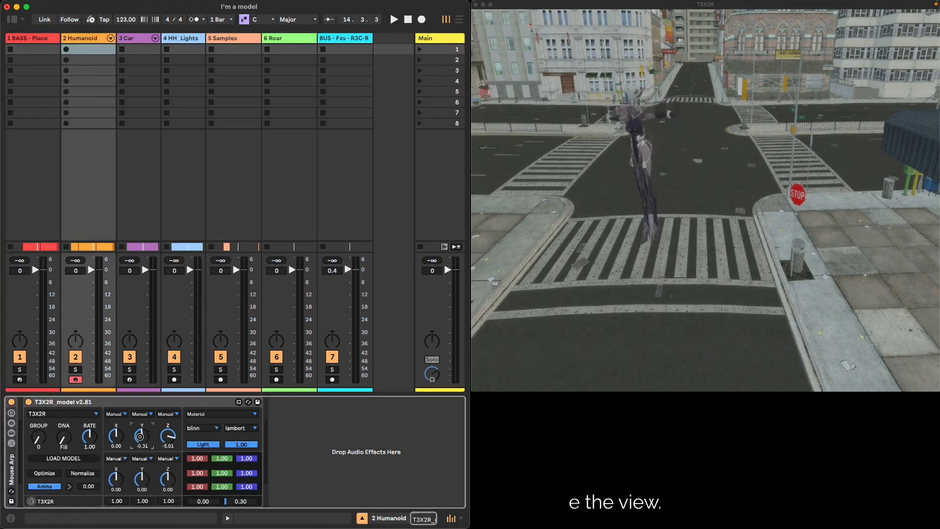
left_click_drag(140, 436, 141, 436)
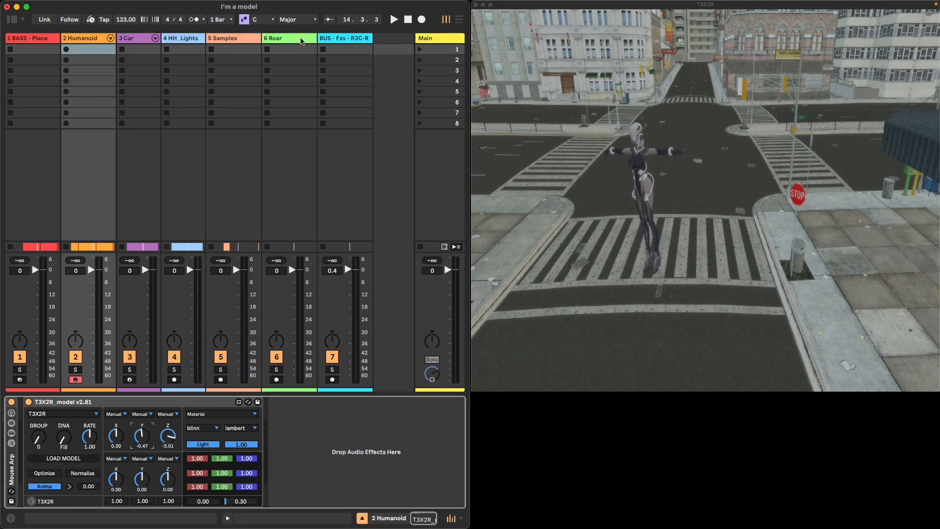
Reframe the shot by setting the BUS track camera's position to X -0.47 and Y 1.30.
left_click(335, 42)
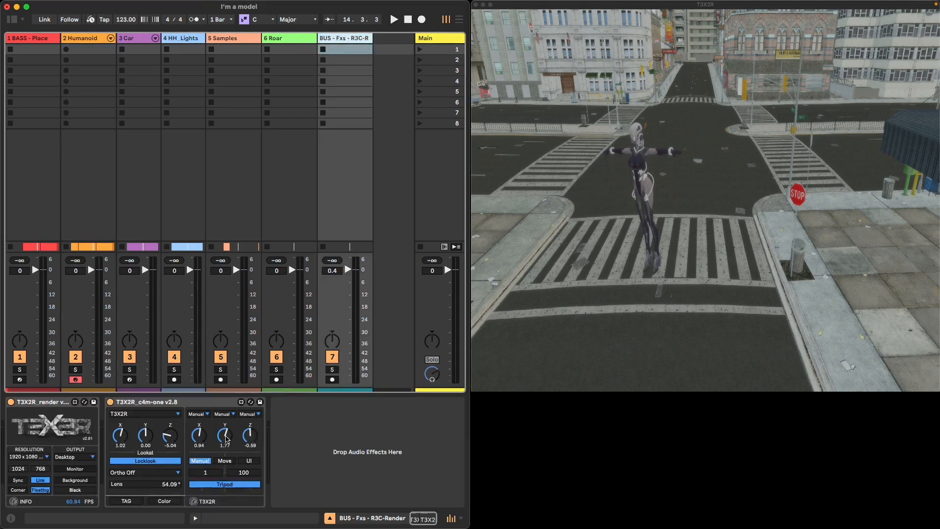
left_click_drag(226, 436, 200, 438)
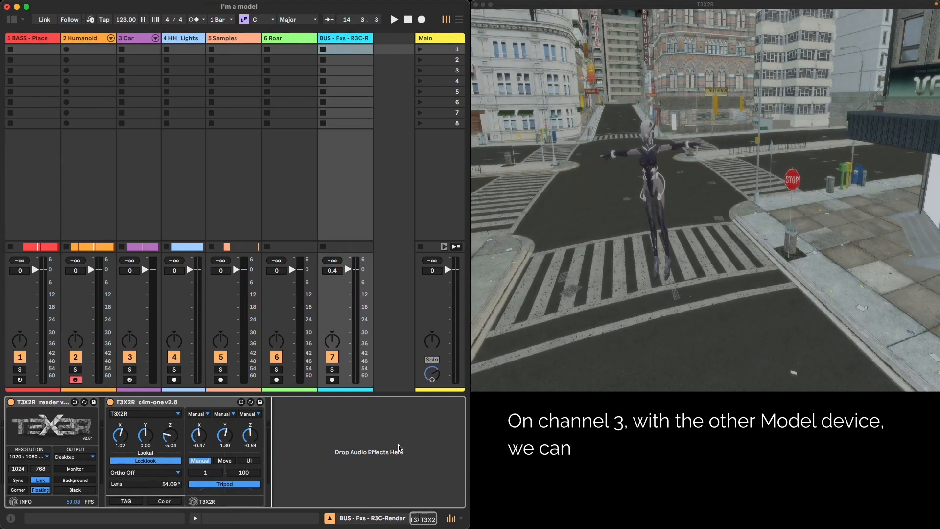
On the 3 Car track, set the T3X2R_model device's output to T3X2R.
left_click(138, 41)
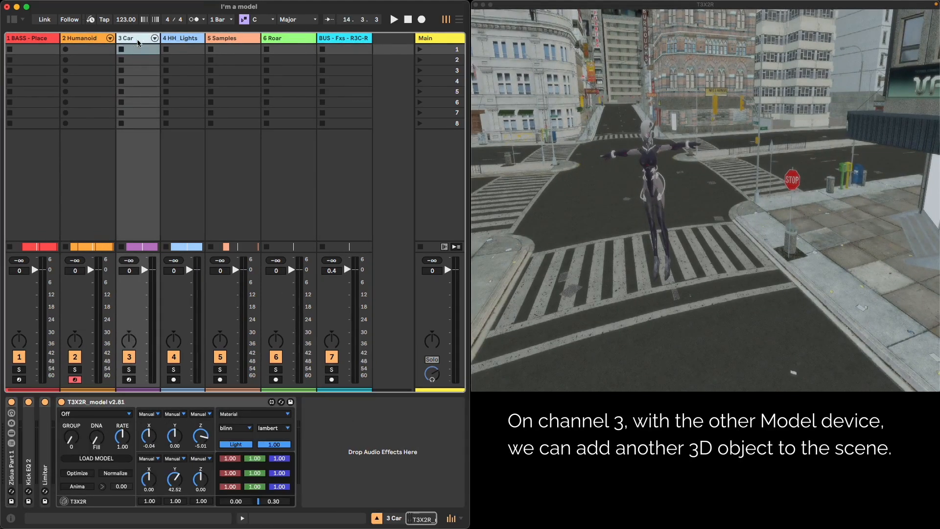
left_click(97, 414)
left_click(88, 434)
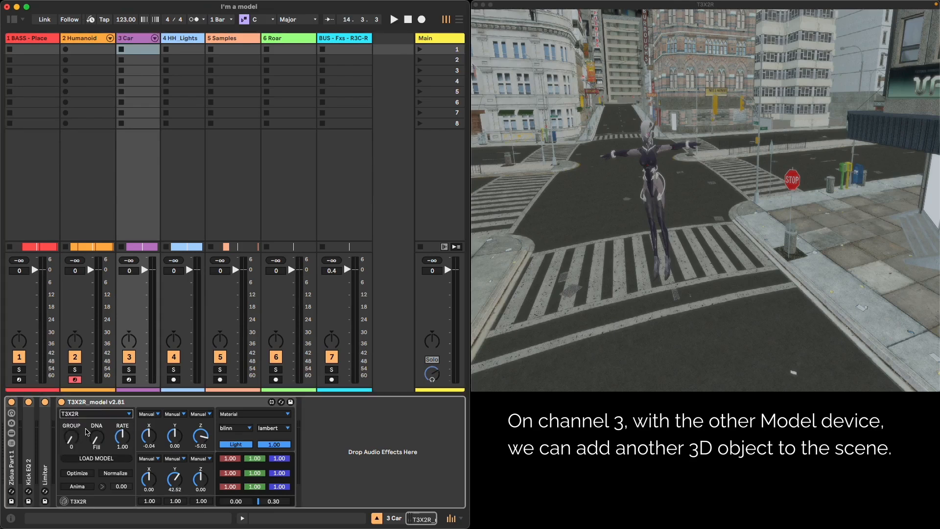
Load scene.gltf from the american_full...w_poly_model folder in Objets/cars into the 3 Car model device.
left_click(101, 459)
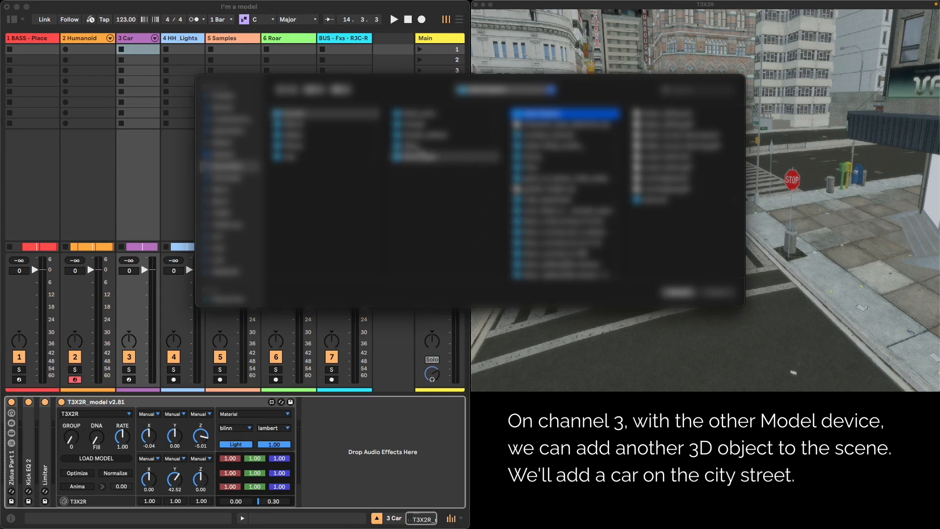
left_click(359, 137)
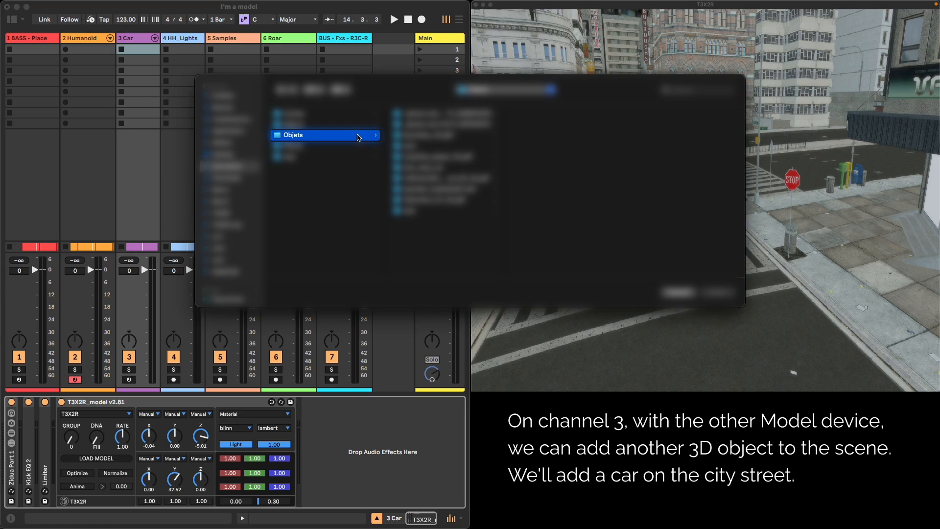
left_click(441, 146)
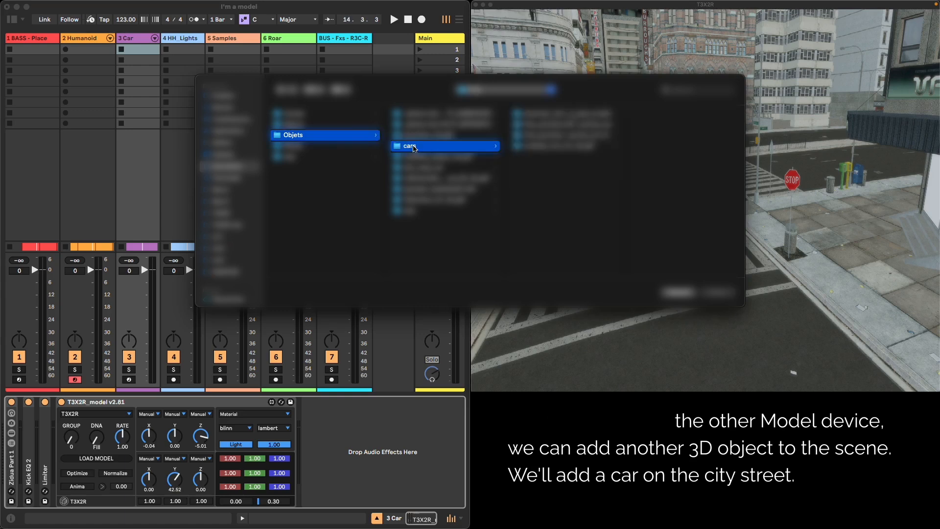
left_click(550, 114)
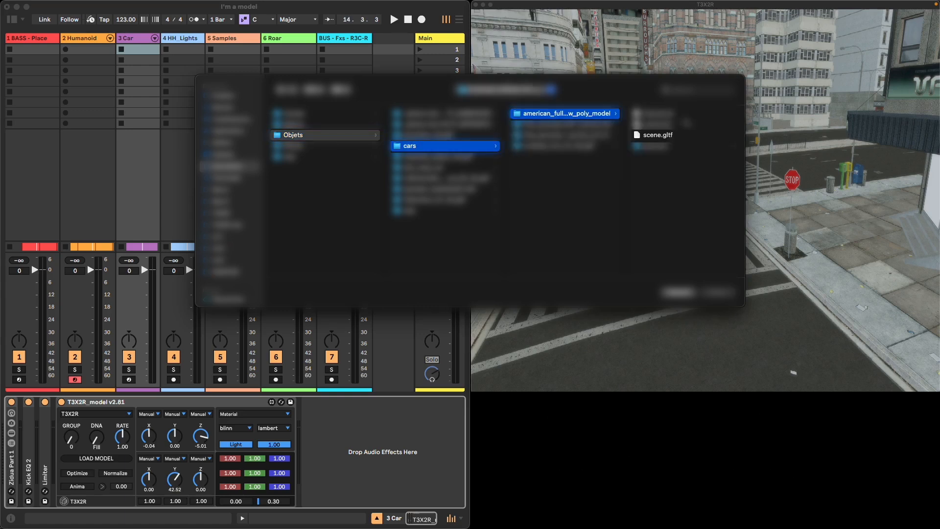
left_click(690, 135)
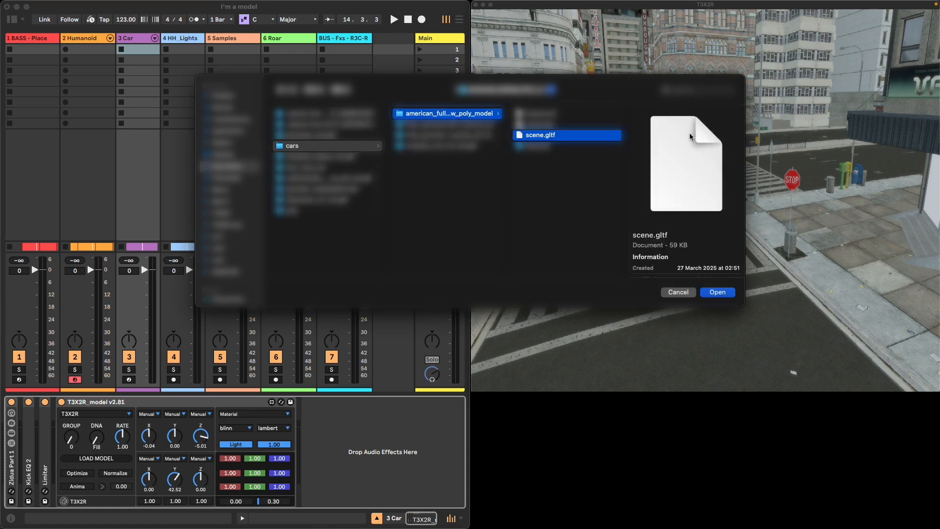
left_click(717, 292)
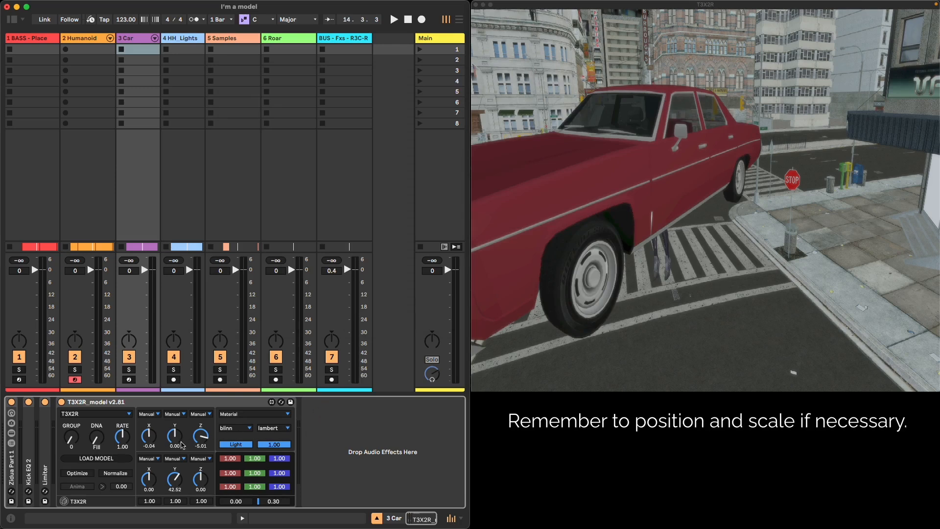
Position the car on the street behind the humanoid with Y at -0.79 and Z at -7.93.
left_click_drag(205, 439, 176, 438)
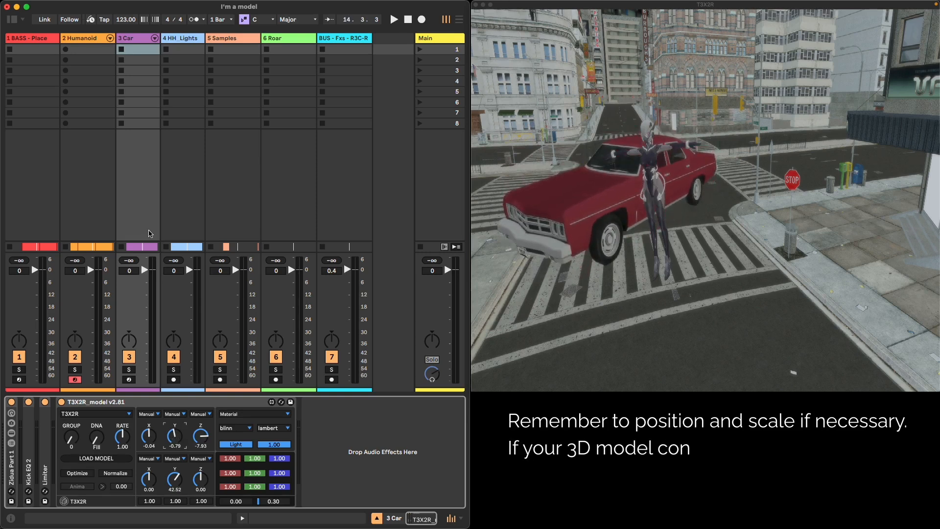
Turn on the humanoid model's animation in the 2 Humanoid track's model device.
left_click(93, 40)
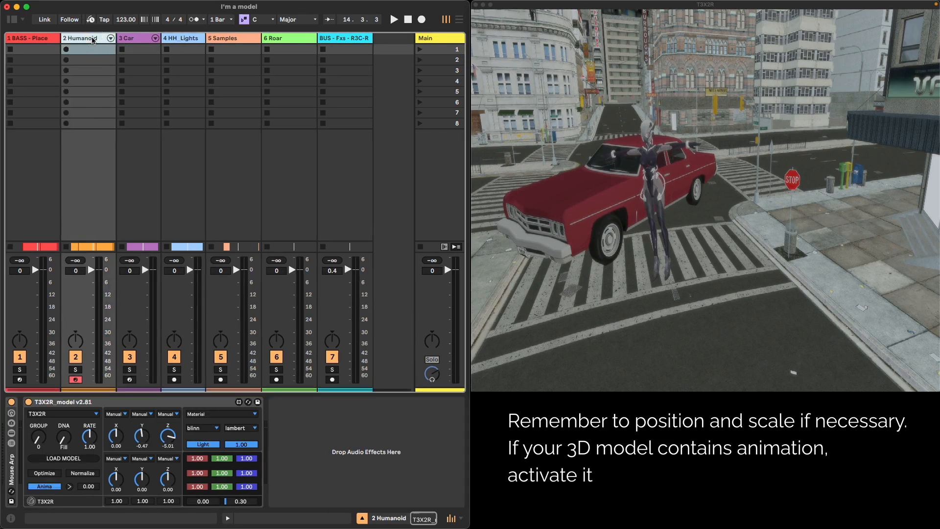
left_click(142, 41)
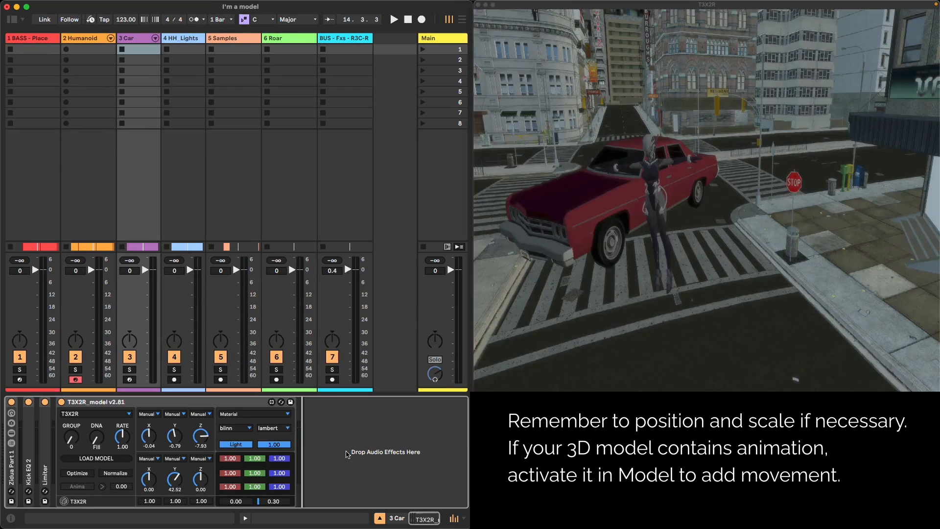
left_click(89, 39)
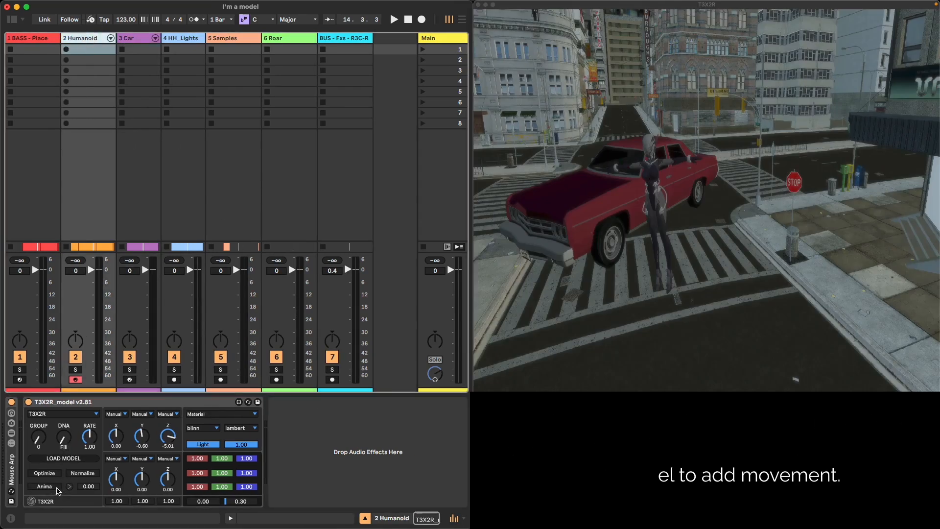
left_click(57, 488)
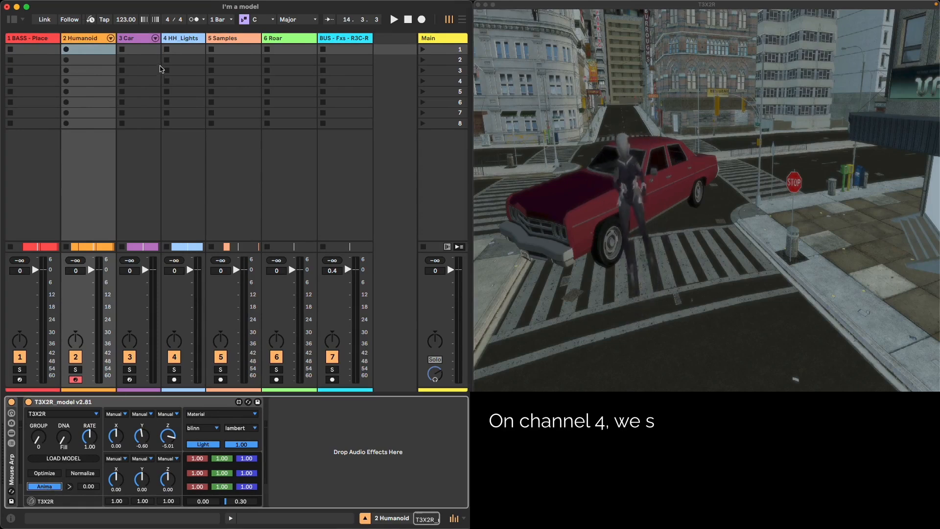
On the 4 HH_Lights track, keep the T3X2R_light device's output on T3X2R and set its light type to Directional.
left_click(179, 42)
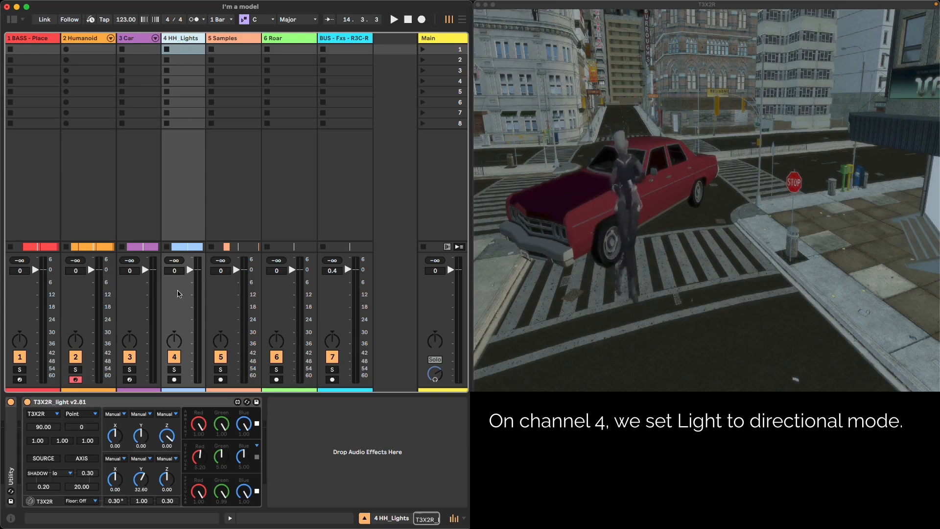
left_click(57, 415)
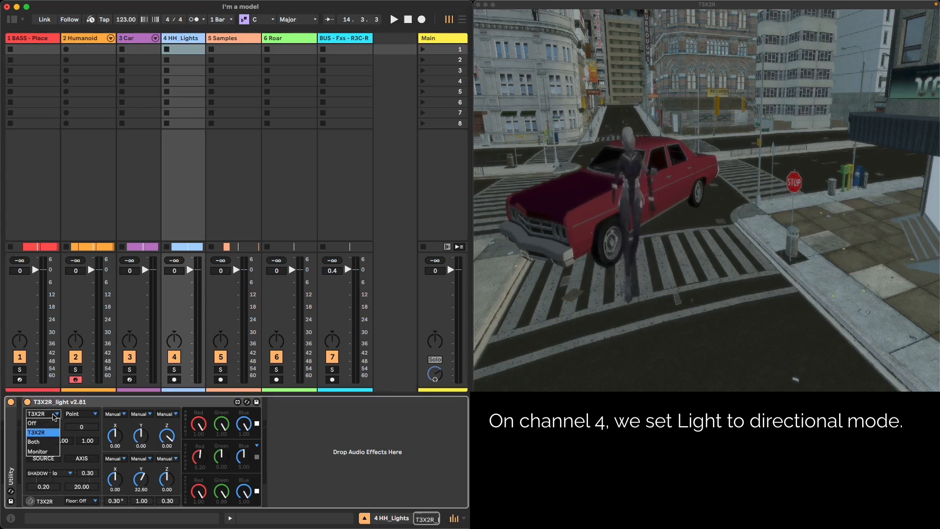
left_click(54, 433)
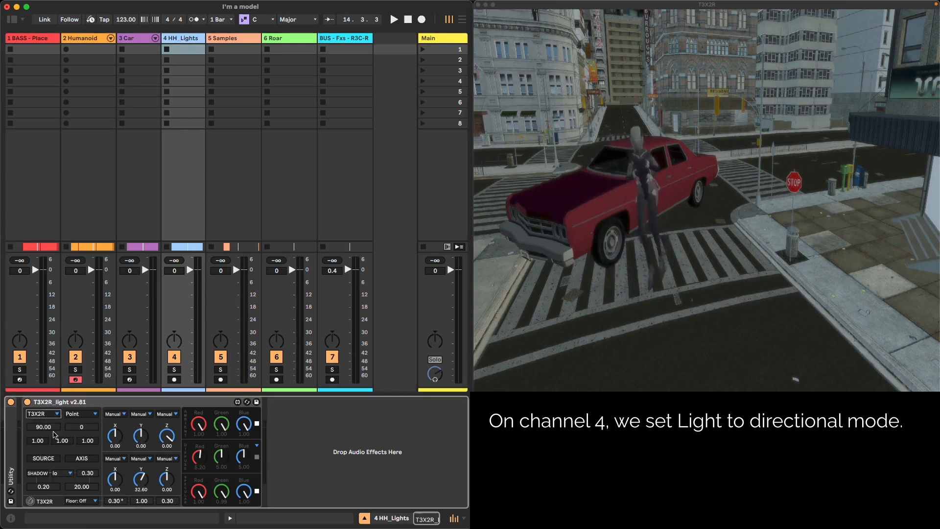
left_click(93, 414)
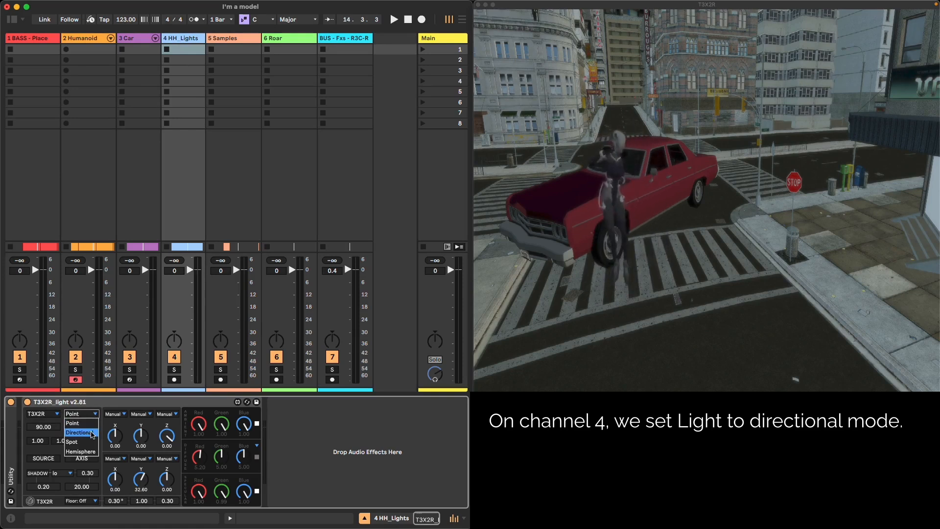
left_click(91, 433)
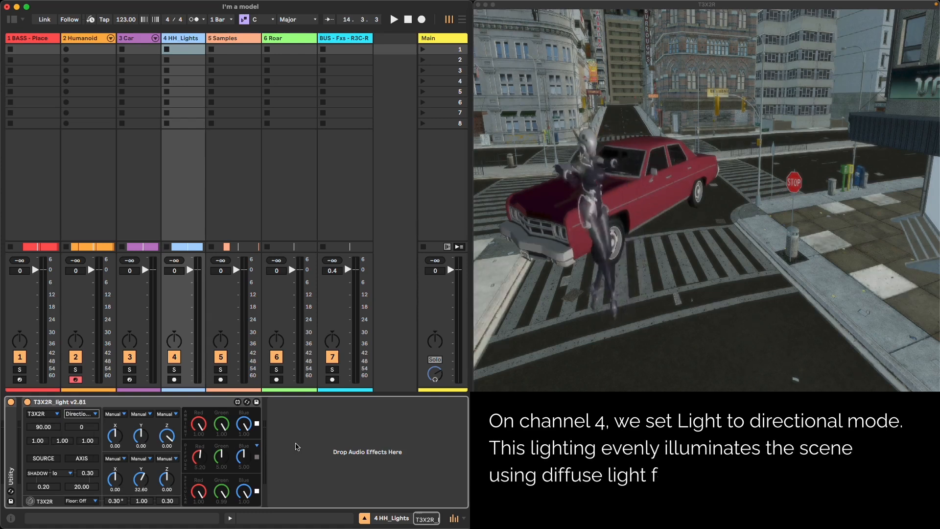
Raise the directional light's diffuse red, green and blue values to 10.00 each.
left_click_drag(219, 459, 218, 435)
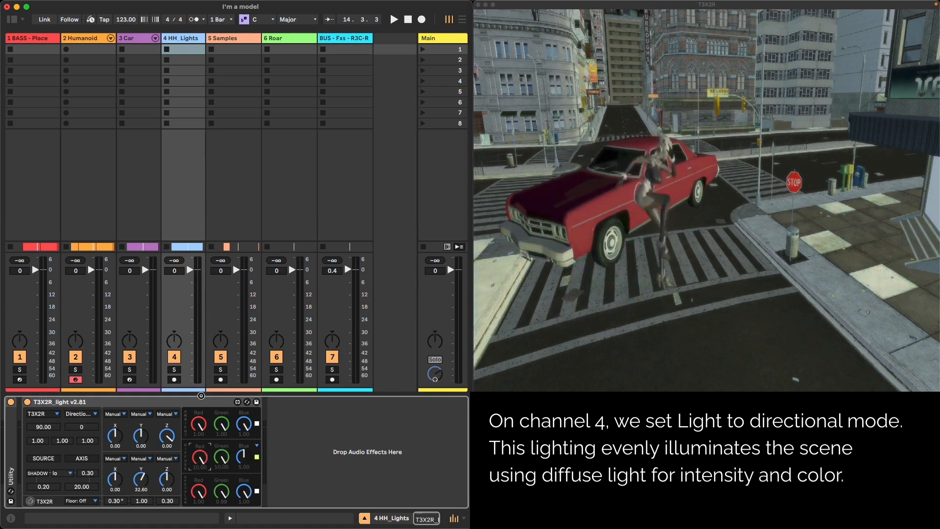
left_click(245, 458)
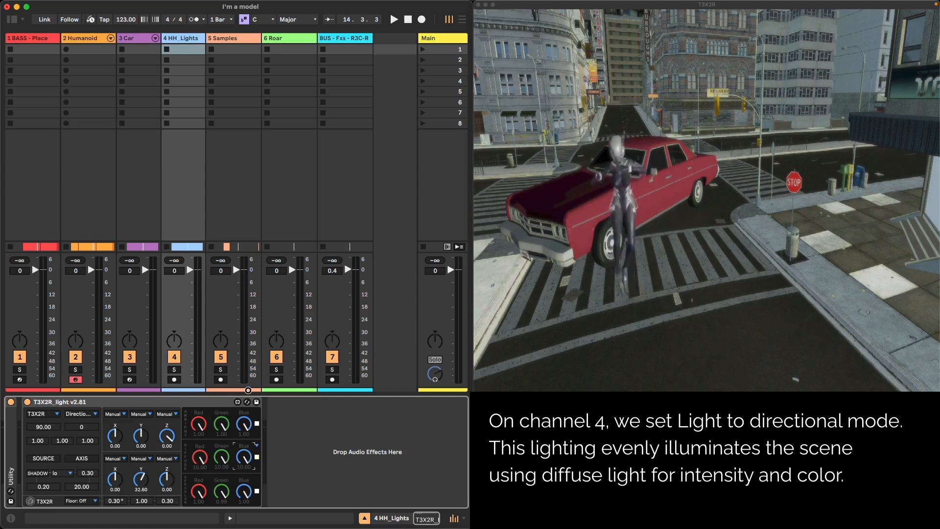